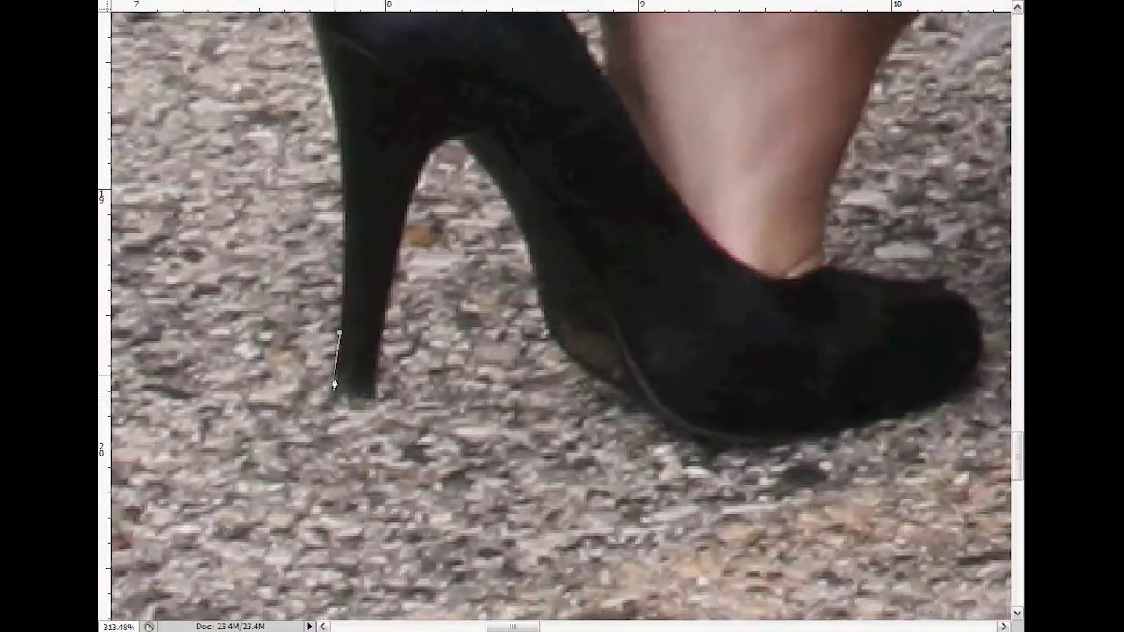
Trace the first shoe's heel edge, sole and toe with pen anchors.
click(374, 384)
click(412, 193)
click(450, 138)
click(506, 193)
click(540, 309)
click(848, 431)
click(825, 263)
drag(825, 263, 290, 474)
Continue up the calf, then around the other heel's tip, inner curve and shoe toe.
click(301, 407)
click(402, 240)
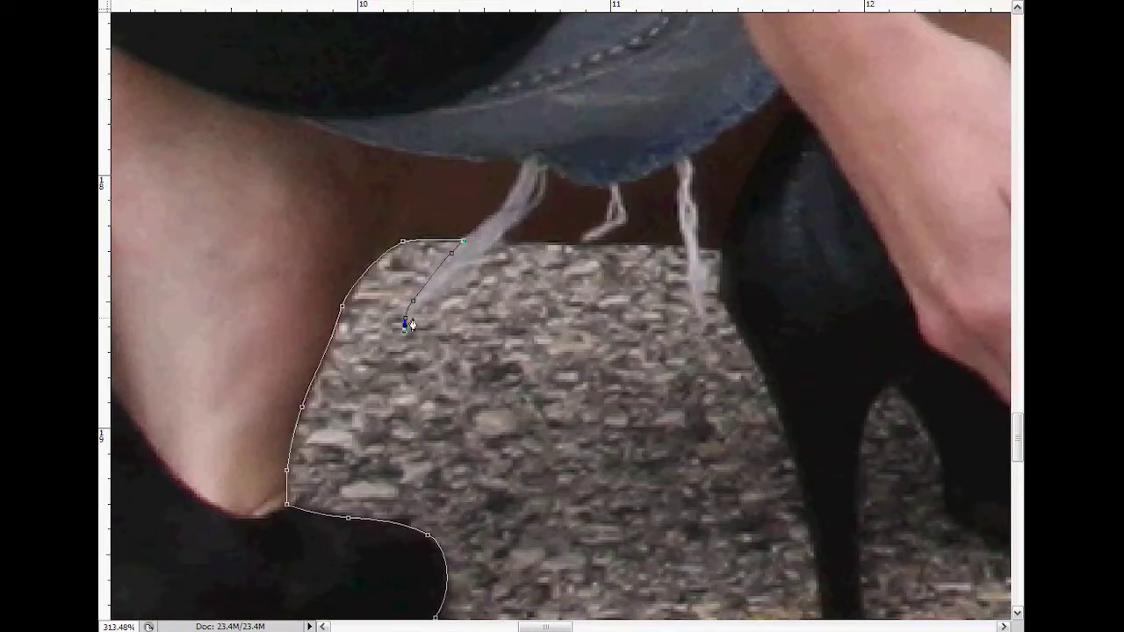
drag(696, 311, 404, 163)
click(477, 327)
click(501, 493)
click(539, 303)
click(572, 253)
drag(625, 360, 699, 421)
scroll(699, 420, down, 2)
click(852, 326)
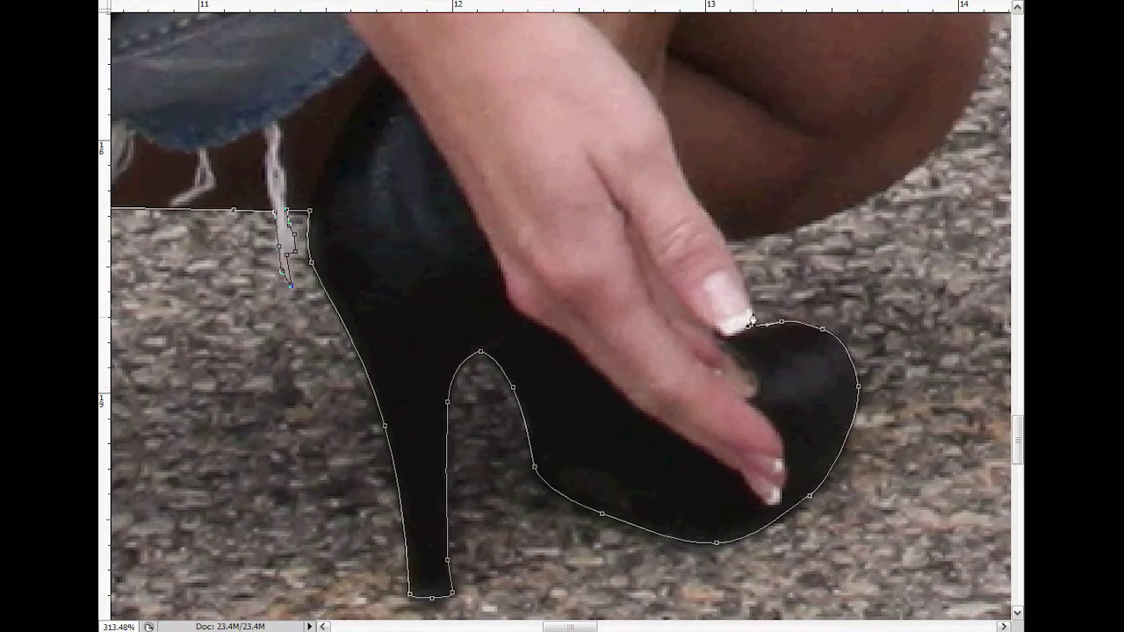
scroll(409, 404, up, 2)
drag(409, 404, 465, 403)
scroll(465, 403, up, 5)
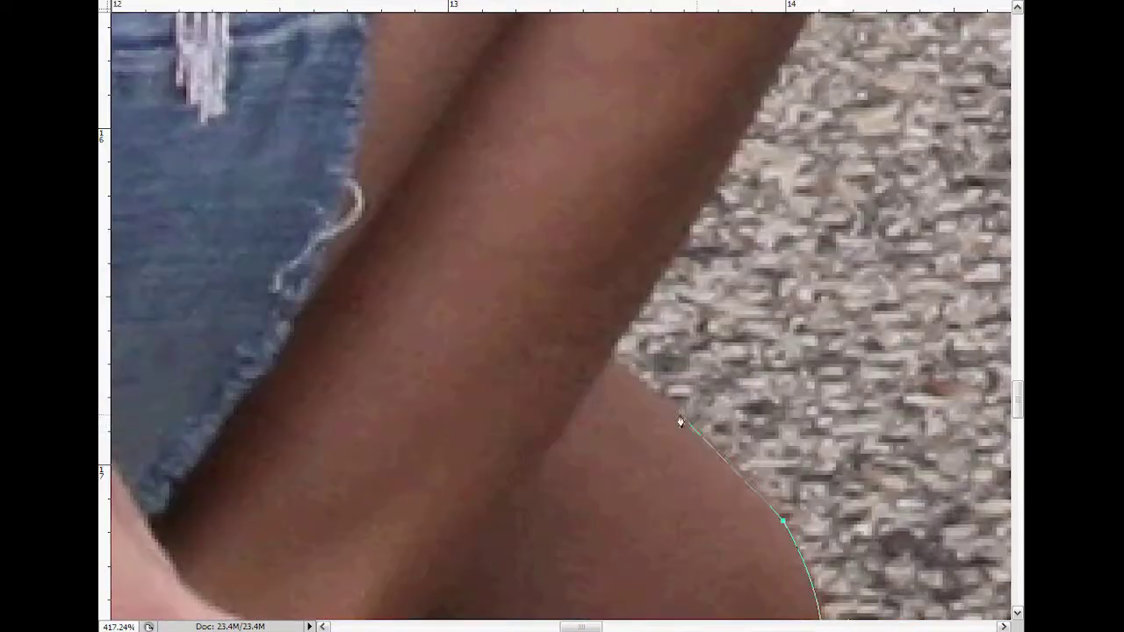
Trace up the leg edge and across the top of the gap between the legs.
drag(752, 489, 644, 230)
scroll(682, 376, up, 5)
click(778, 100)
scroll(777, 100, right, 3)
click(657, 128)
click(640, 175)
drag(649, 187, 666, 197)
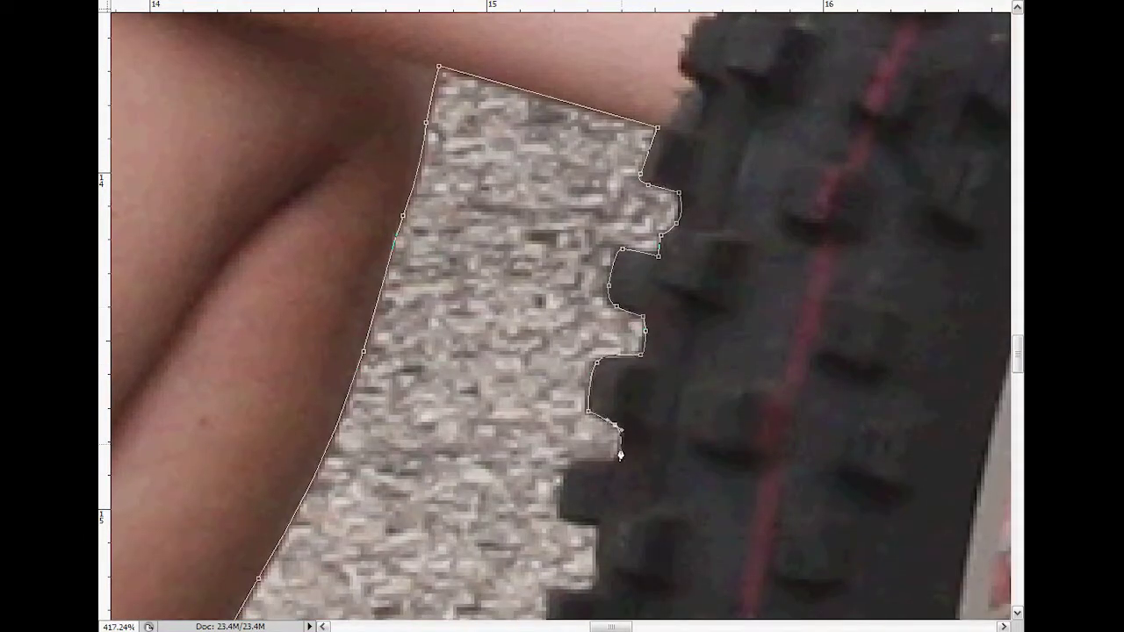
Outline the front tire's tread knobs, bringing the path's end back into view.
click(619, 454)
click(570, 462)
scroll(562, 474, down, 5)
scroll(552, 164, down, 2)
click(508, 151)
drag(507, 202, 511, 216)
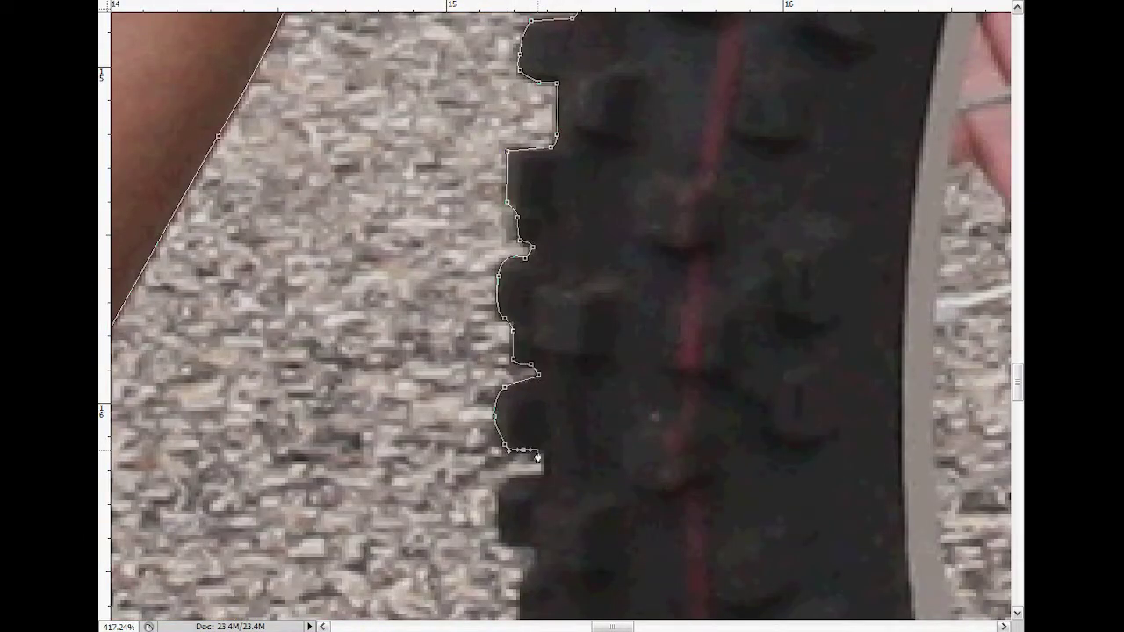
drag(549, 539, 415, 266)
drag(450, 369, 307, 174)
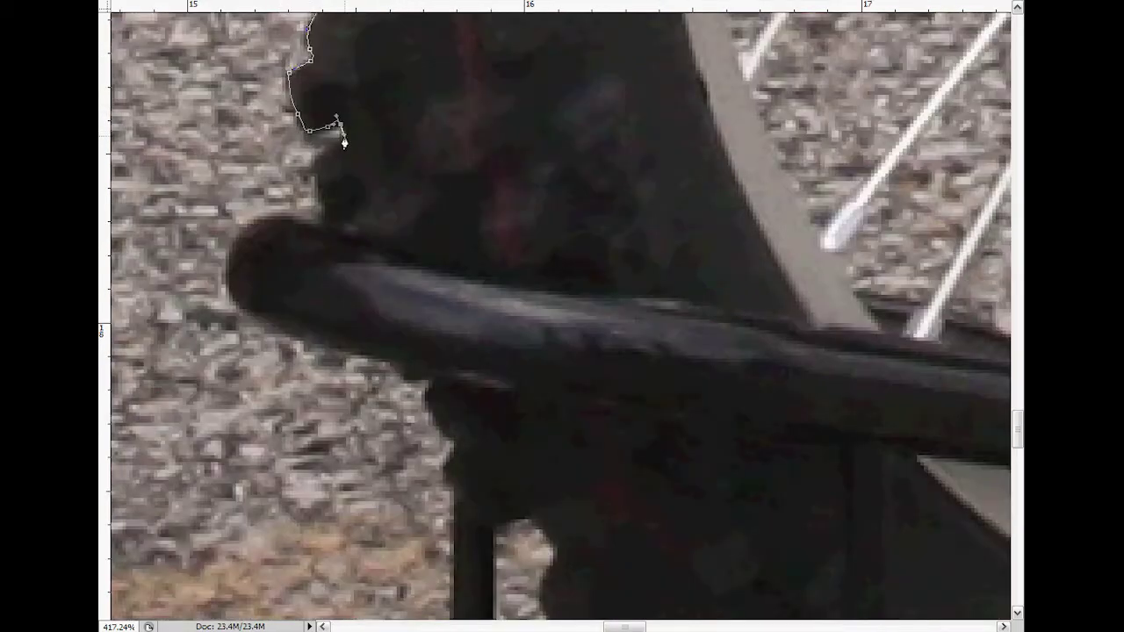
drag(230, 290, 258, 319)
Curve the path around the first stand tube's rounded tip and along its underside.
click(401, 377)
scroll(401, 377, down, 5)
scroll(339, 233, down, 3)
click(430, 393)
drag(253, 456, 263, 492)
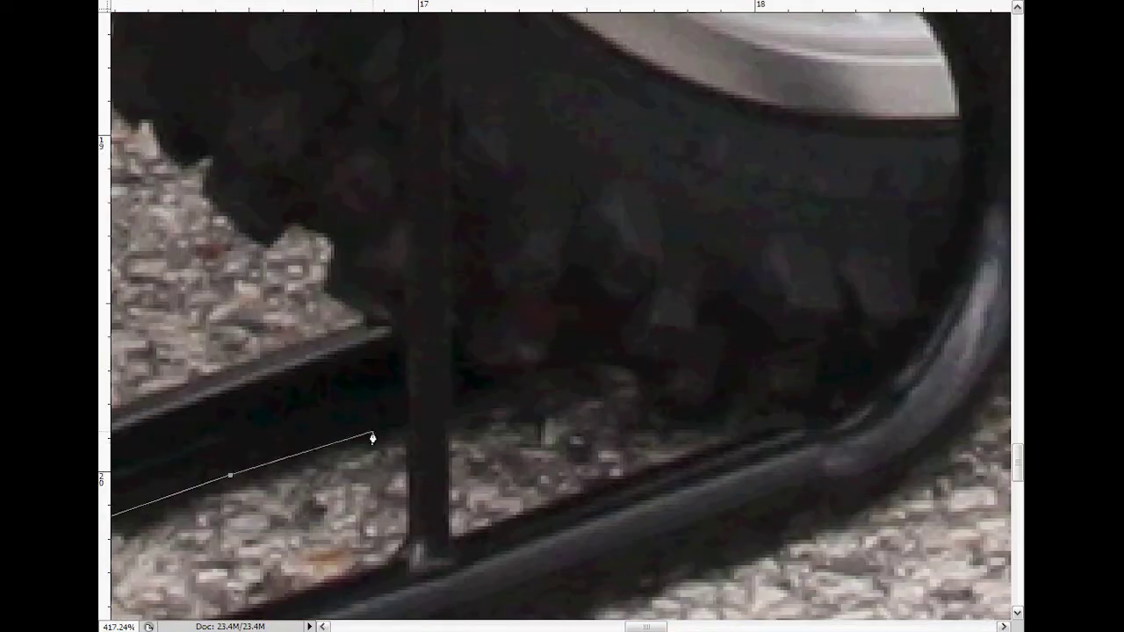
drag(376, 439, 167, 349)
Trace down the stand post and around the other tube's top, tip, underside and post bend.
click(831, 237)
click(812, 267)
click(509, 364)
click(413, 395)
click(459, 509)
click(546, 474)
scroll(552, 465, right, 5)
scroll(551, 465, left, 4)
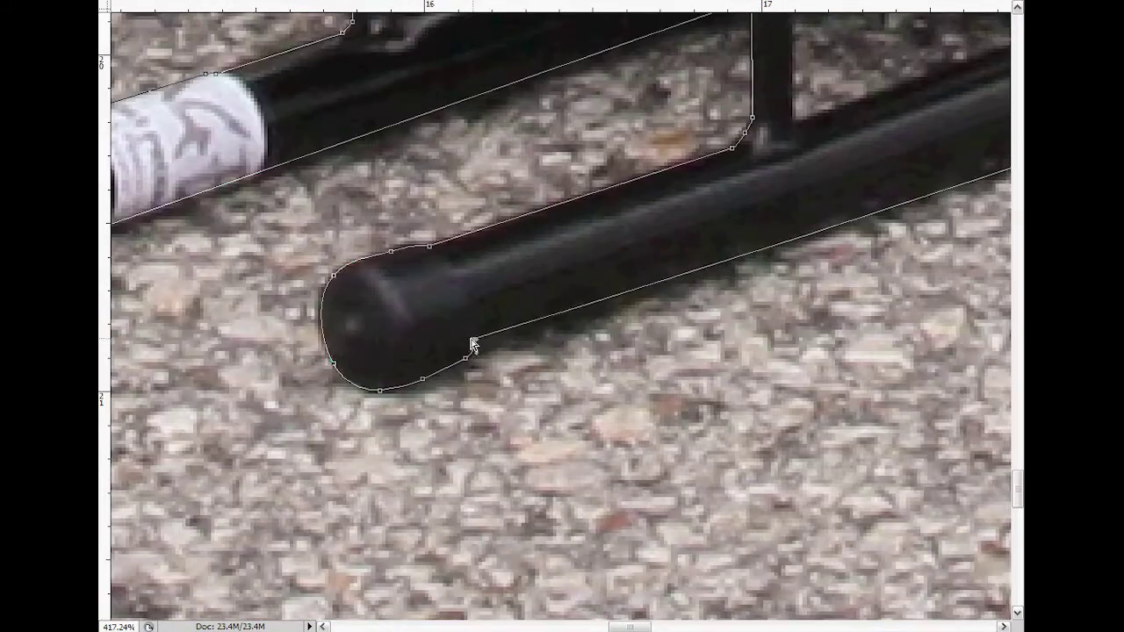
scroll(714, 220, right, 8)
scroll(714, 220, up, 5)
drag(686, 405, 720, 346)
Curve the path along the tire's lower edge and tread, then around the stand foot and post.
drag(697, 394, 945, 325)
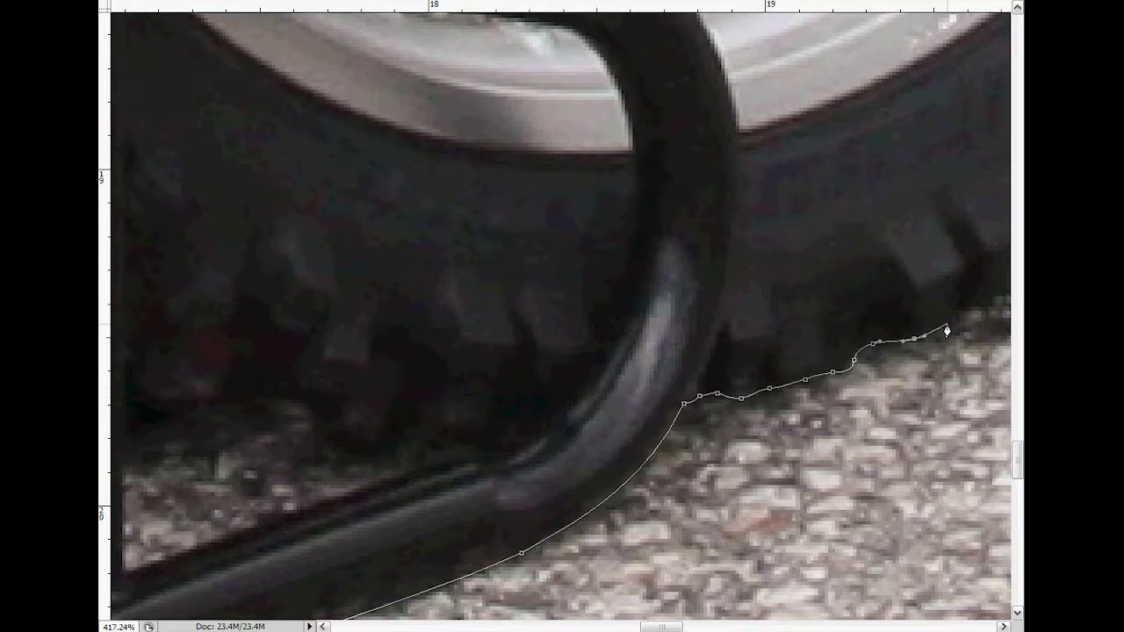
scroll(945, 324, right, 10)
scroll(945, 325, up, 3)
drag(474, 465, 568, 369)
drag(819, 187, 343, 282)
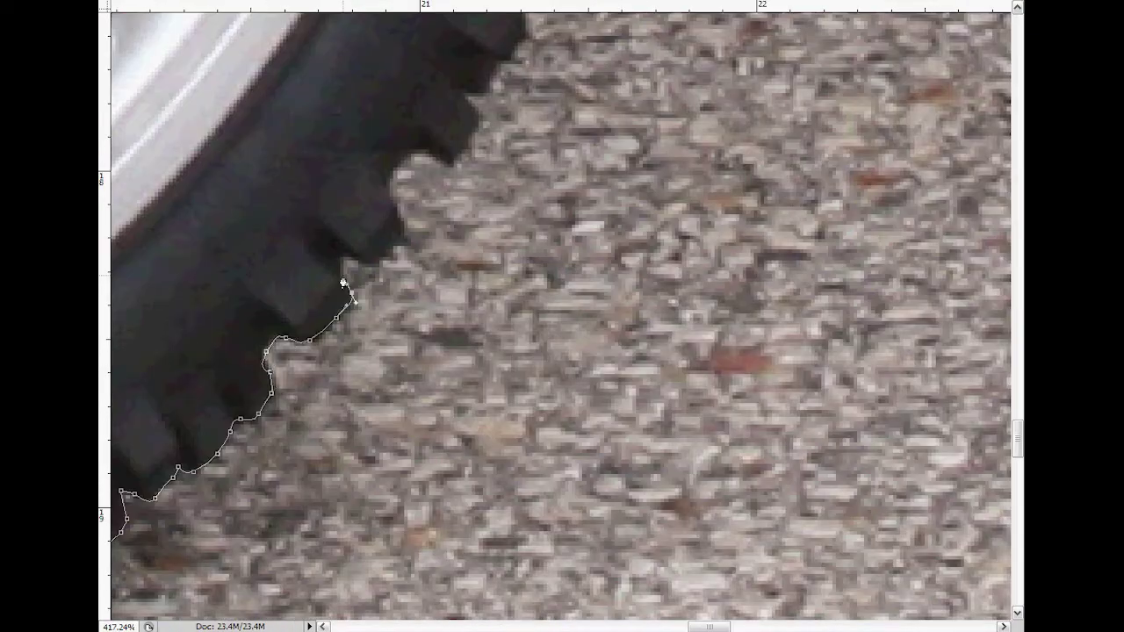
drag(518, 17, 394, 467)
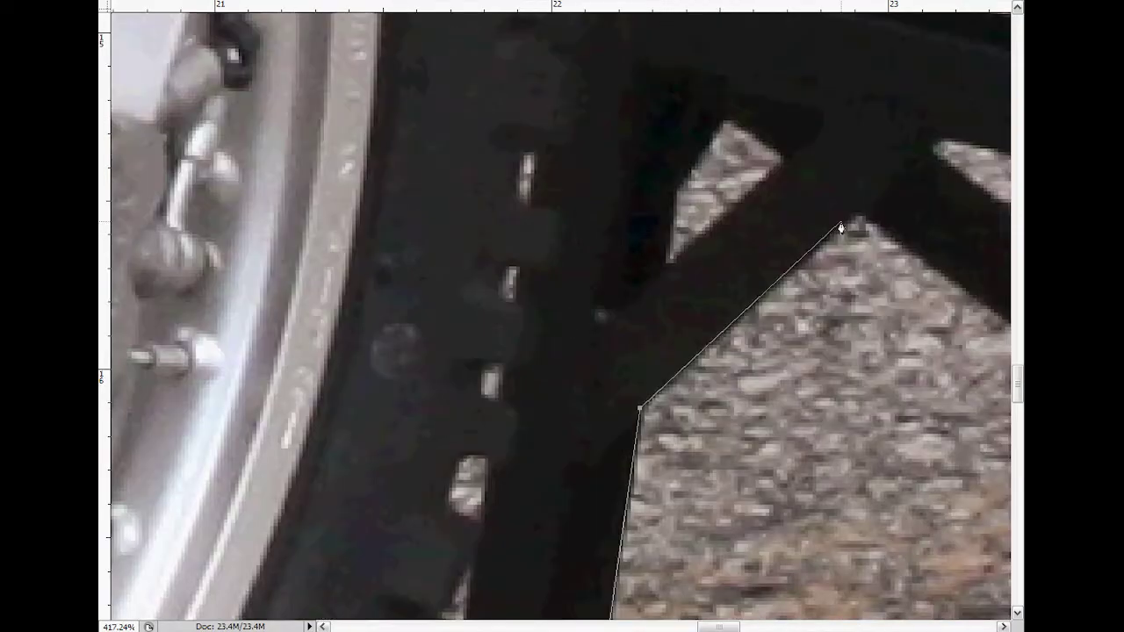
mouse_move(728, 314)
mouse_down()
mouse_move(591, 248)
mouse_move(595, 477)
mouse_move(682, 519)
mouse_move(576, 231)
mouse_move(375, 413)
mouse_up()
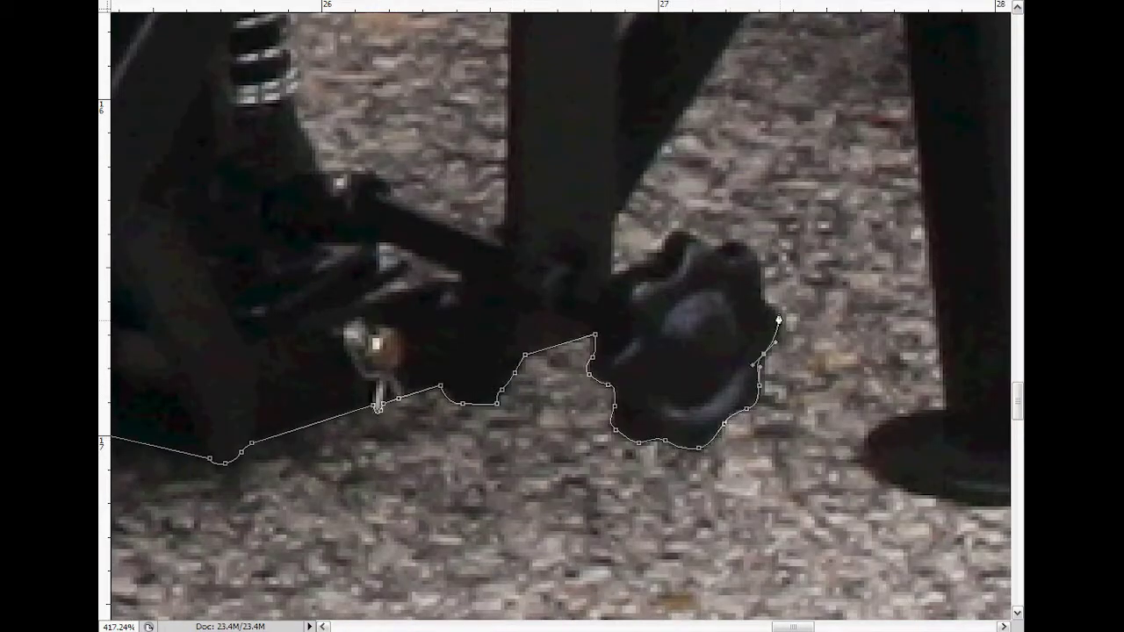
mouse_move(632, 274)
mouse_down()
mouse_move(647, 435)
mouse_move(421, 561)
mouse_move(725, 492)
mouse_up()
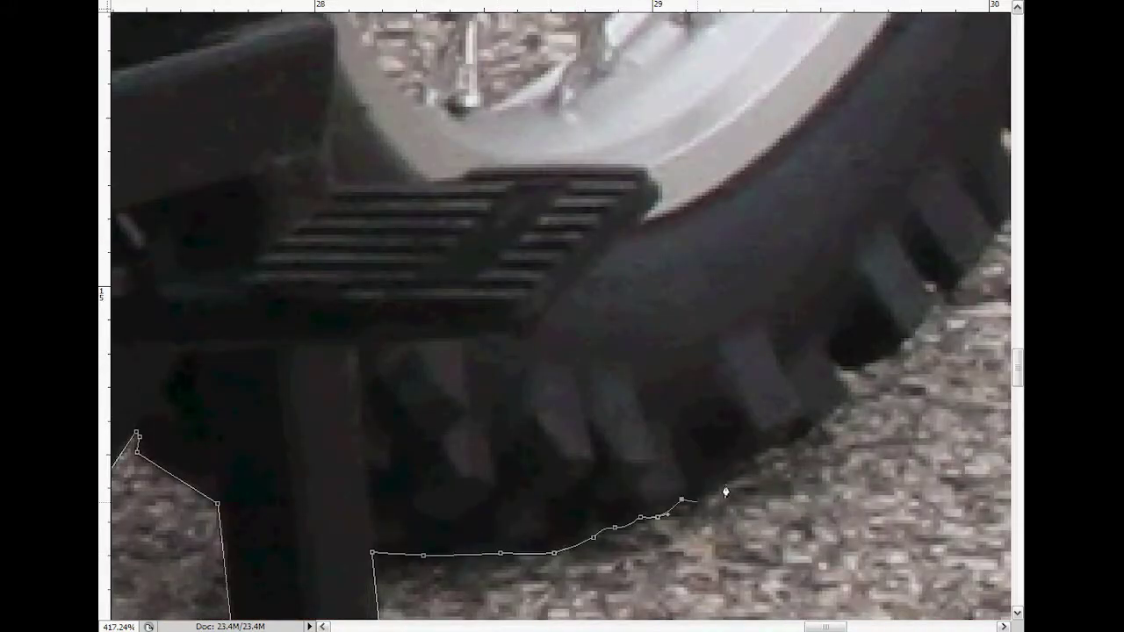
Continue up the rear tire's edge and tread knobs toward its upper edge.
mouse_move(832, 367)
mouse_down()
mouse_move(459, 363)
mouse_move(321, 382)
mouse_up()
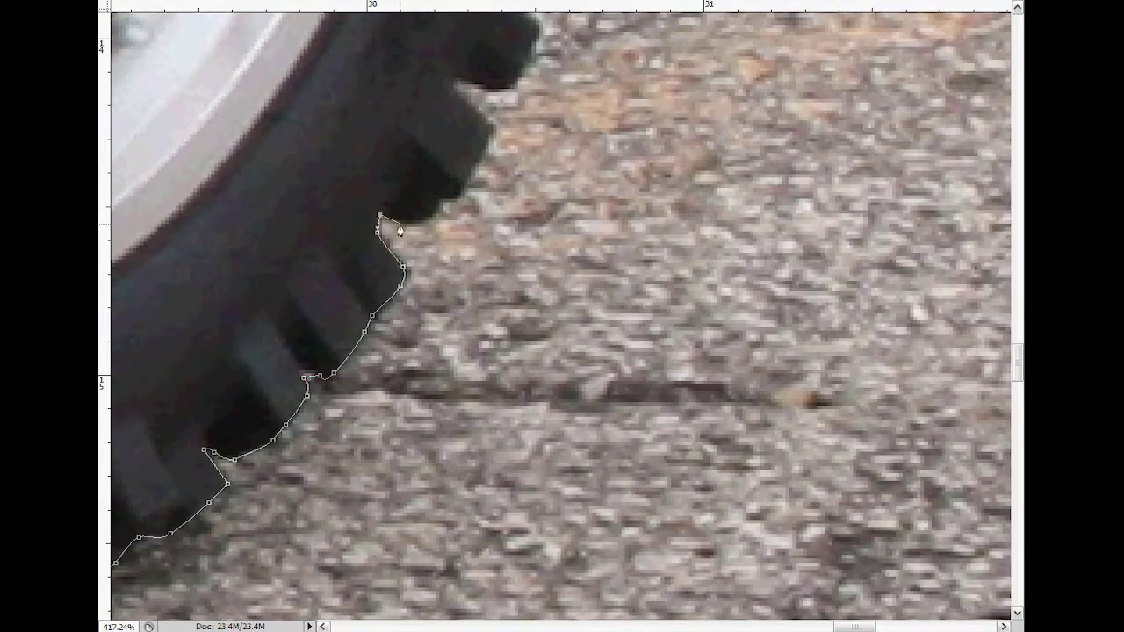
drag(399, 231, 379, 417)
drag(474, 245, 303, 524)
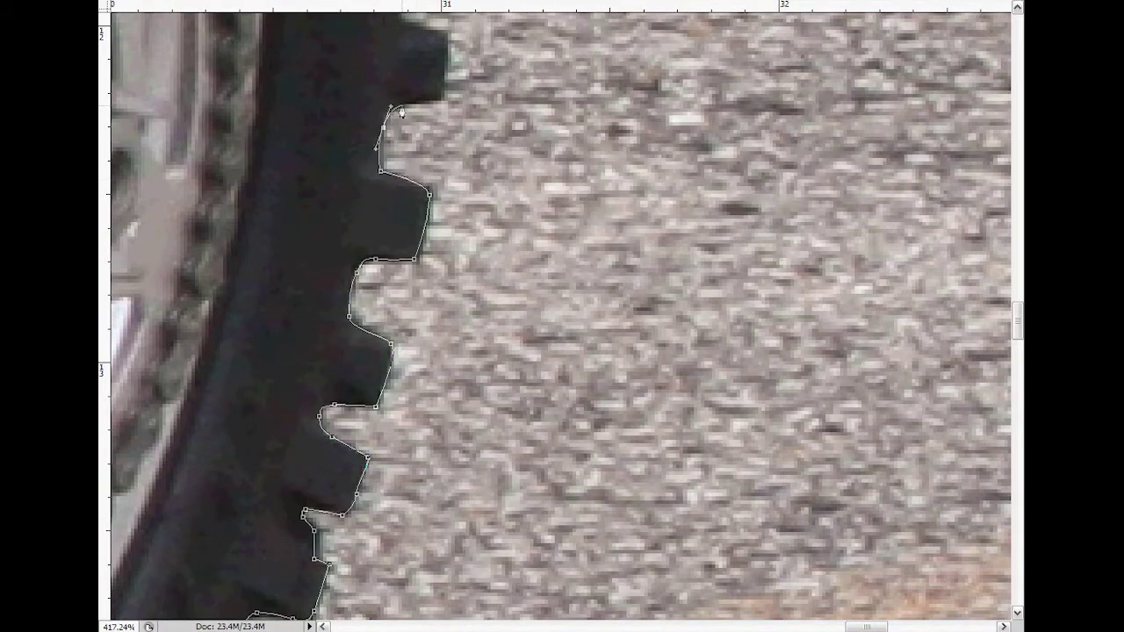
drag(399, 34, 318, 468)
drag(371, 297, 518, 400)
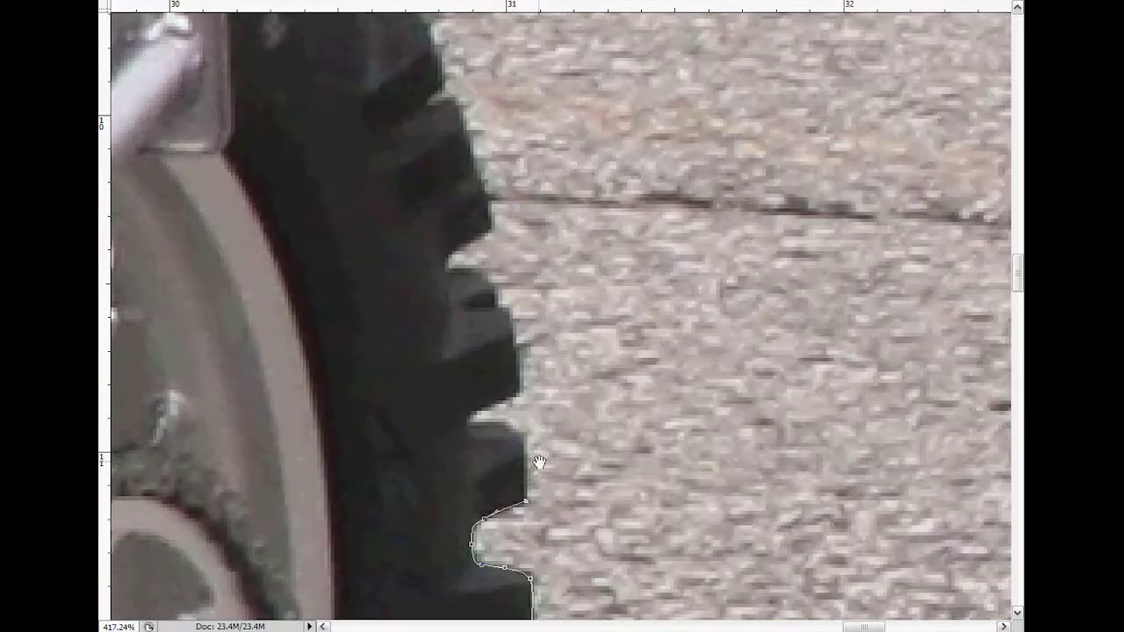
drag(473, 276, 699, 362)
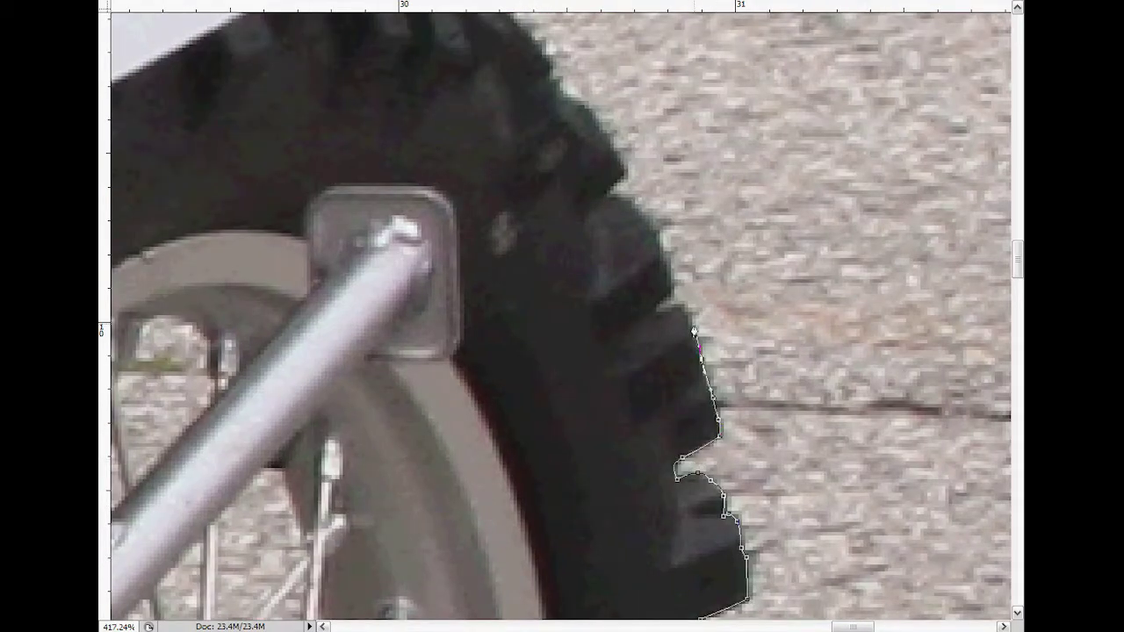
drag(631, 215, 721, 385)
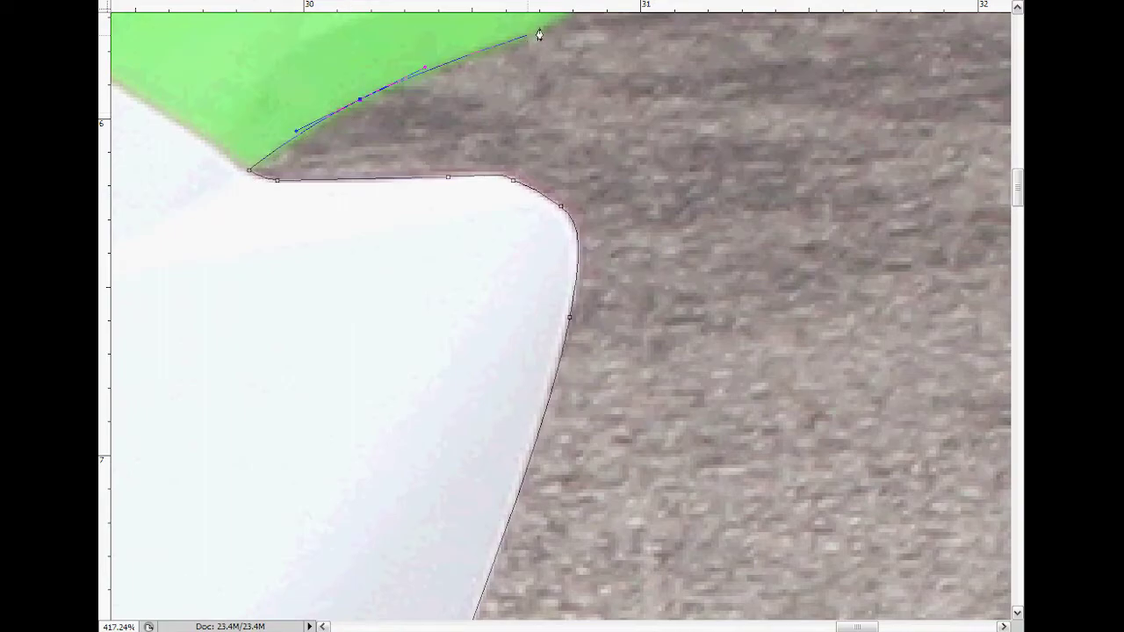
Pan past the green rear fender and trace the brake lever's upper edge, bracket and grip bottom.
drag(538, 33, 539, 189)
drag(479, 146, 719, 364)
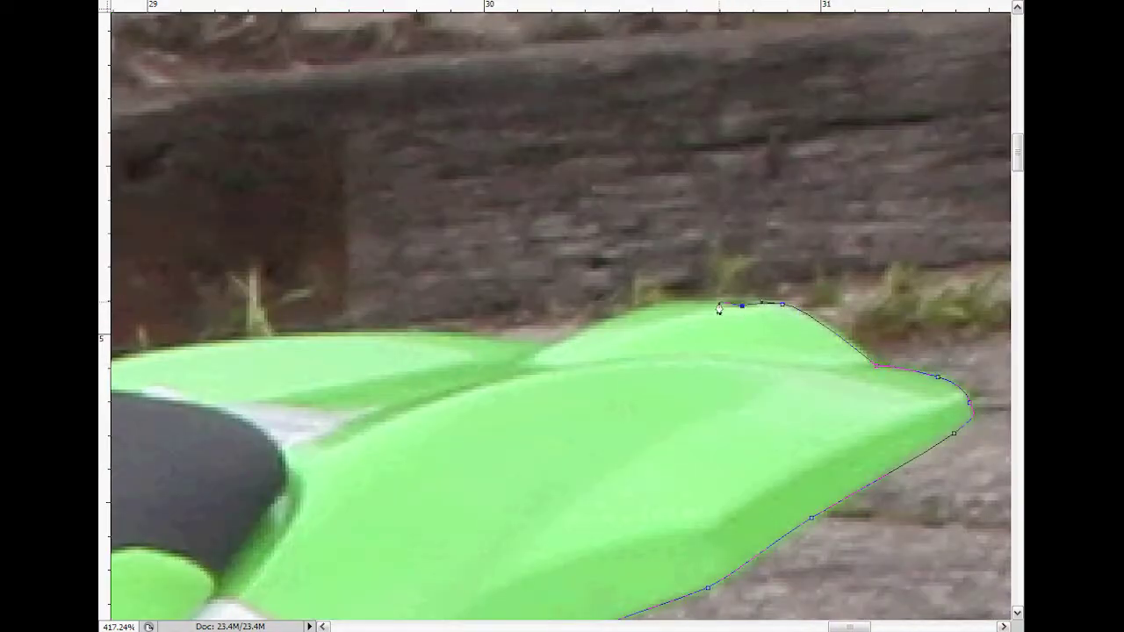
mouse_move(718, 309)
mouse_down()
mouse_move(607, 305)
mouse_move(474, 386)
mouse_move(433, 322)
mouse_up()
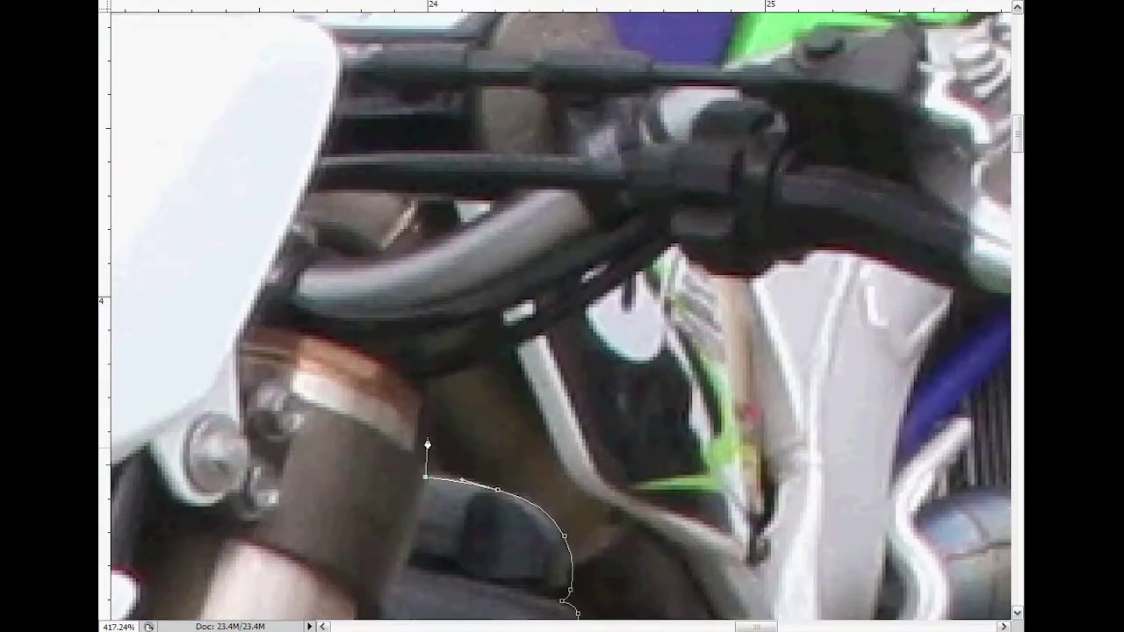
mouse_move(412, 210)
mouse_down()
mouse_move(265, 322)
mouse_move(403, 380)
mouse_move(657, 414)
mouse_up()
mouse_move(772, 443)
mouse_down()
mouse_move(579, 315)
mouse_move(383, 296)
mouse_up()
drag(485, 230, 625, 193)
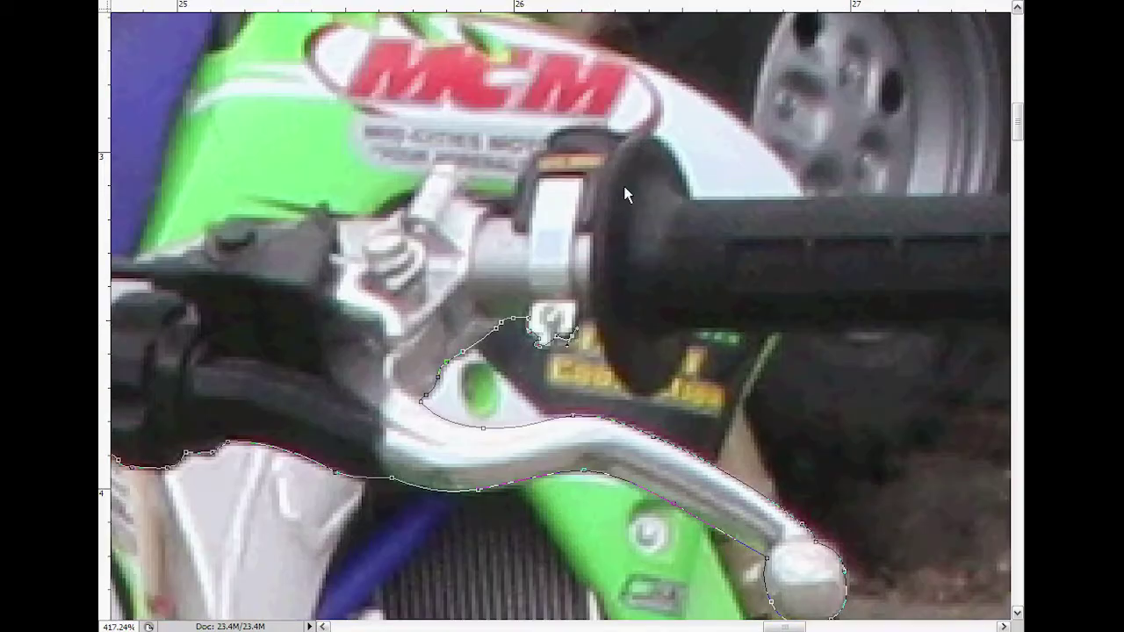
mouse_move(669, 403)
mouse_down()
mouse_move(577, 333)
mouse_move(627, 228)
mouse_move(593, 198)
mouse_up()
drag(711, 304, 677, 308)
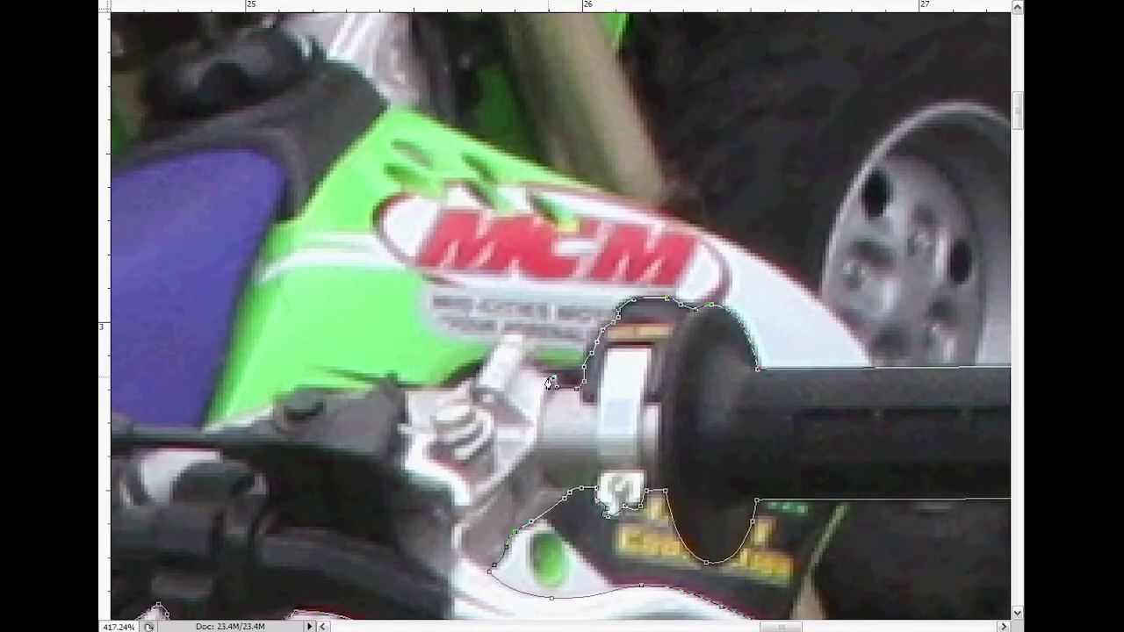
Follow the green panel edge, seat edge and handlebar cable with curved anchors.
drag(290, 399, 702, 369)
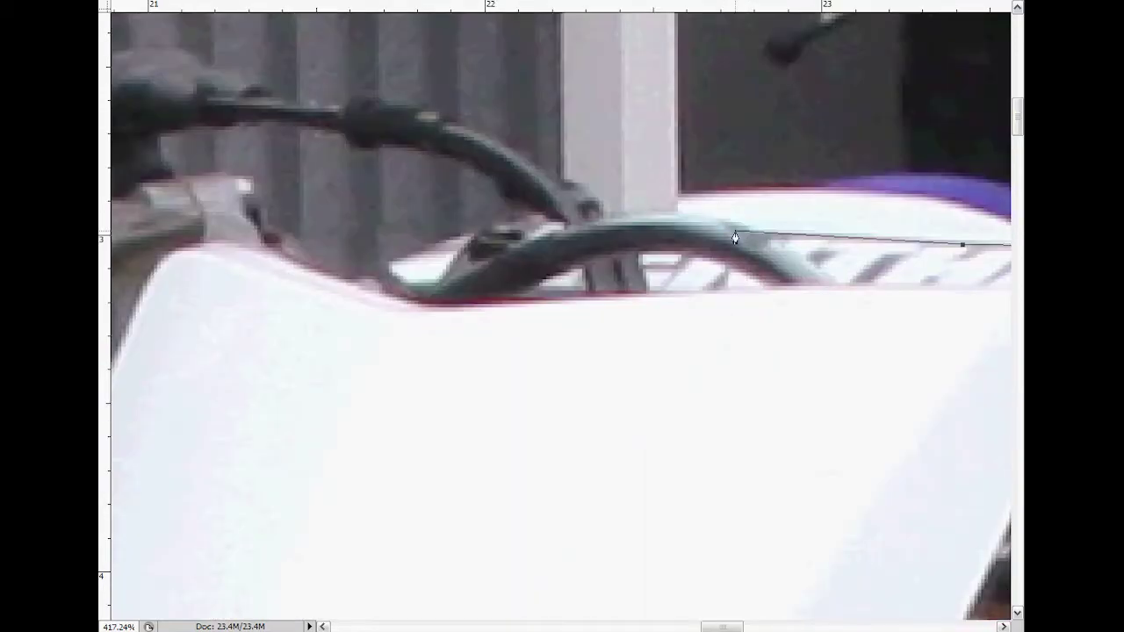
drag(669, 213, 729, 214)
drag(447, 120, 431, 113)
drag(326, 131, 805, 291)
drag(825, 265, 748, 259)
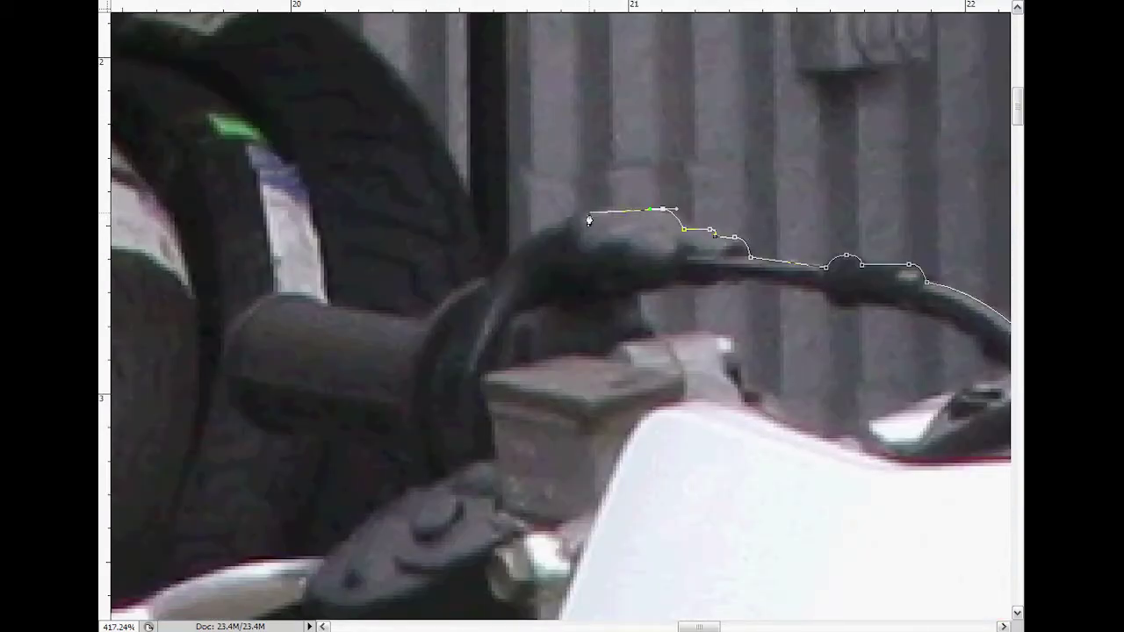
Outline the grip bottom and the brake lever, including its ball tip and underside.
click(280, 415)
click(404, 424)
drag(408, 448, 736, 251)
click(514, 364)
drag(413, 419, 412, 439)
click(481, 450)
click(504, 425)
click(634, 391)
click(703, 452)
Trace down the white panel edge and curve the path around the headlight.
click(826, 428)
drag(725, 475, 539, 220)
click(665, 256)
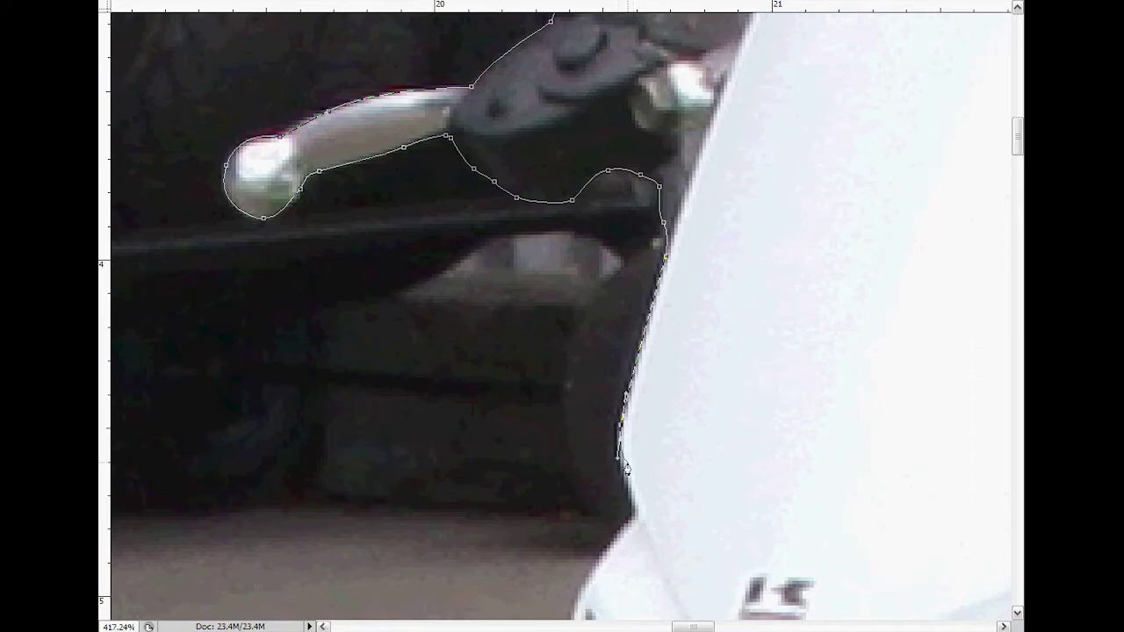
drag(615, 526, 600, 81)
drag(702, 527, 518, 263)
click(326, 185)
drag(343, 225, 392, 295)
Trace the green front fender's top and lower edges.
click(376, 466)
mouse_move(377, 465)
mouse_down()
mouse_move(270, 344)
mouse_move(284, 382)
mouse_up()
click(283, 382)
mouse_move(540, 265)
mouse_down()
mouse_move(523, 215)
mouse_move(591, 69)
mouse_up()
click(552, 439)
drag(702, 369, 316, 485)
click(376, 419)
click(612, 279)
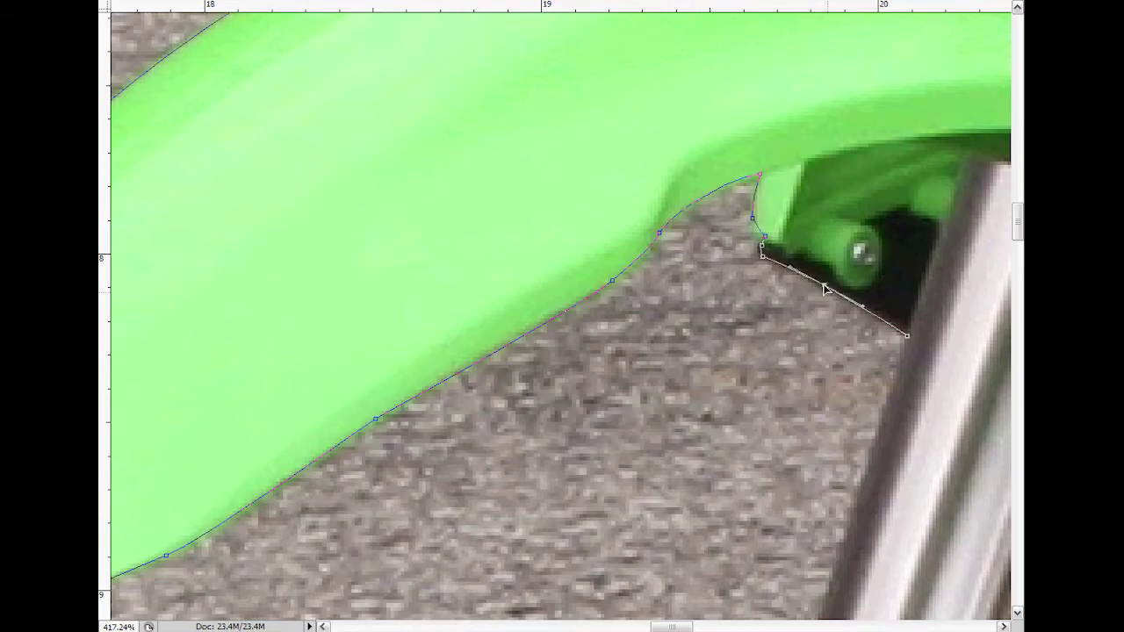
Follow the fork's dark edge with a corner anchor, down to where it meets the tyre.
drag(667, 628, 577, 7)
click(635, 298)
click(515, 411)
drag(471, 471, 563, 239)
click(567, 331)
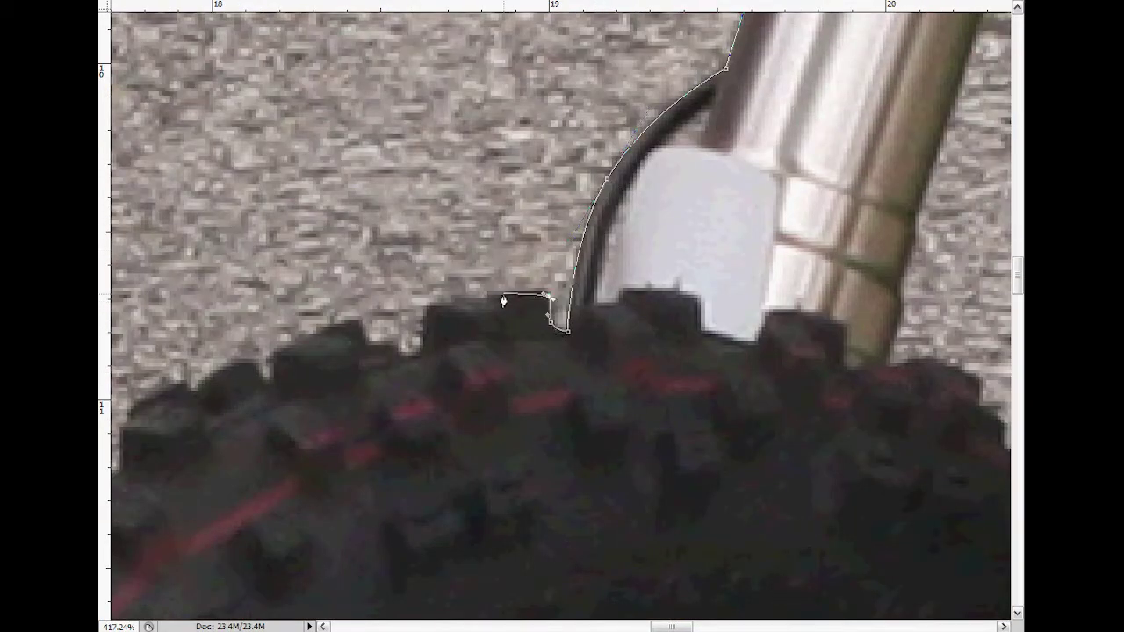
Curve over the knobbly tyre tread, then up the woman's arm to her shoulder edge.
click(202, 386)
drag(138, 408, 679, 254)
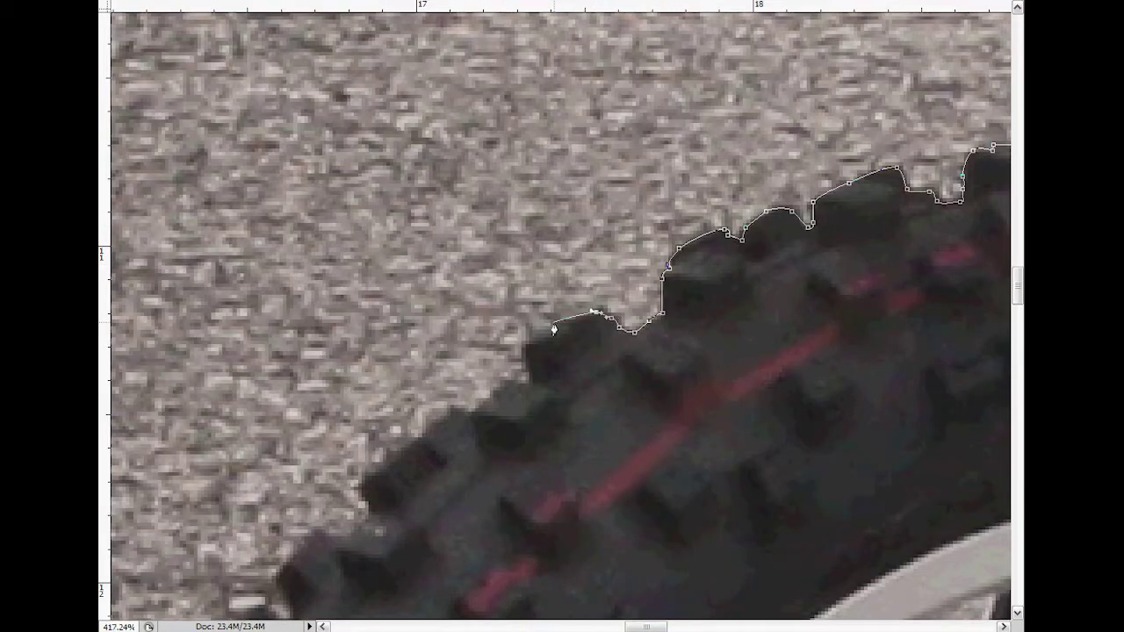
mouse_move(347, 545)
mouse_down()
mouse_move(765, 238)
mouse_move(729, 123)
mouse_up()
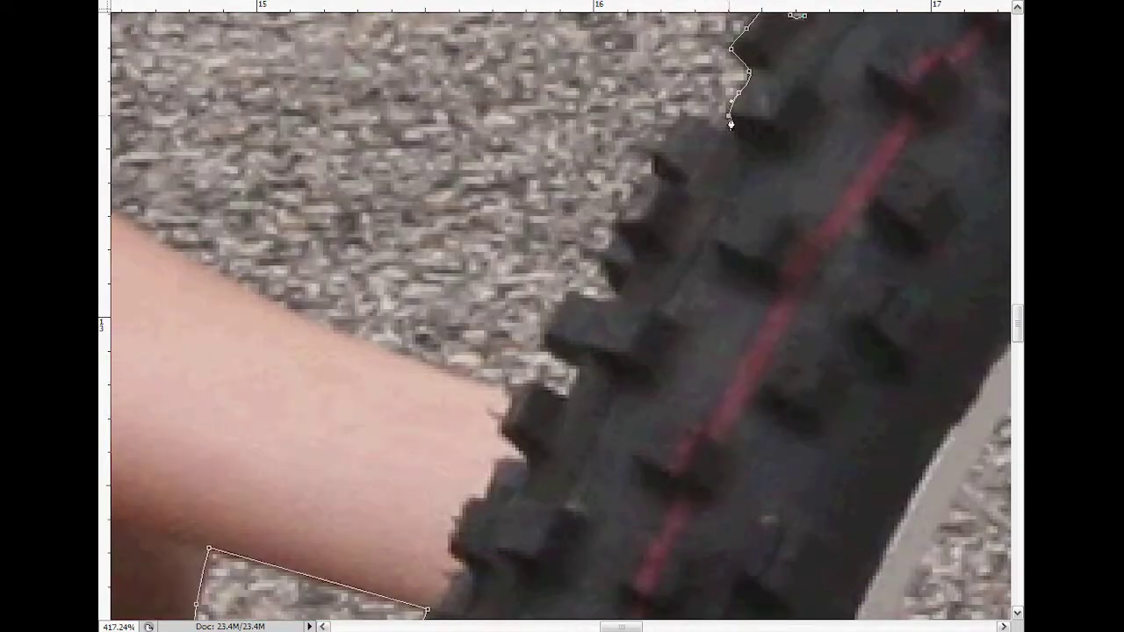
drag(517, 398, 790, 571)
click(772, 244)
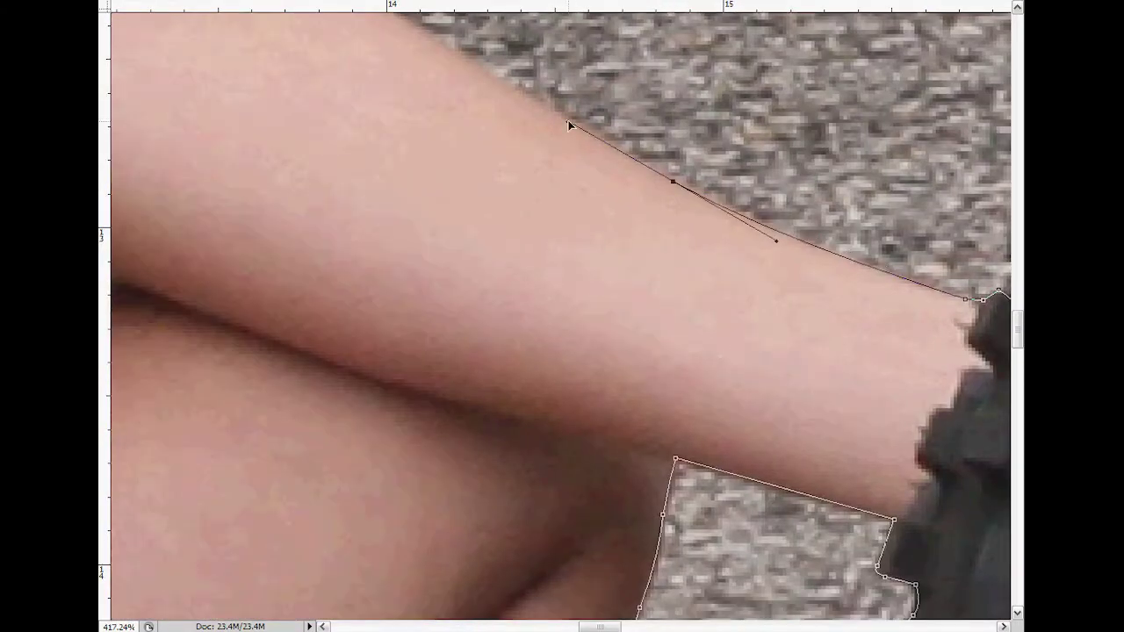
drag(439, 175, 702, 439)
mouse_move(403, 228)
mouse_down()
mouse_move(667, 491)
mouse_move(614, 492)
mouse_up()
click(524, 362)
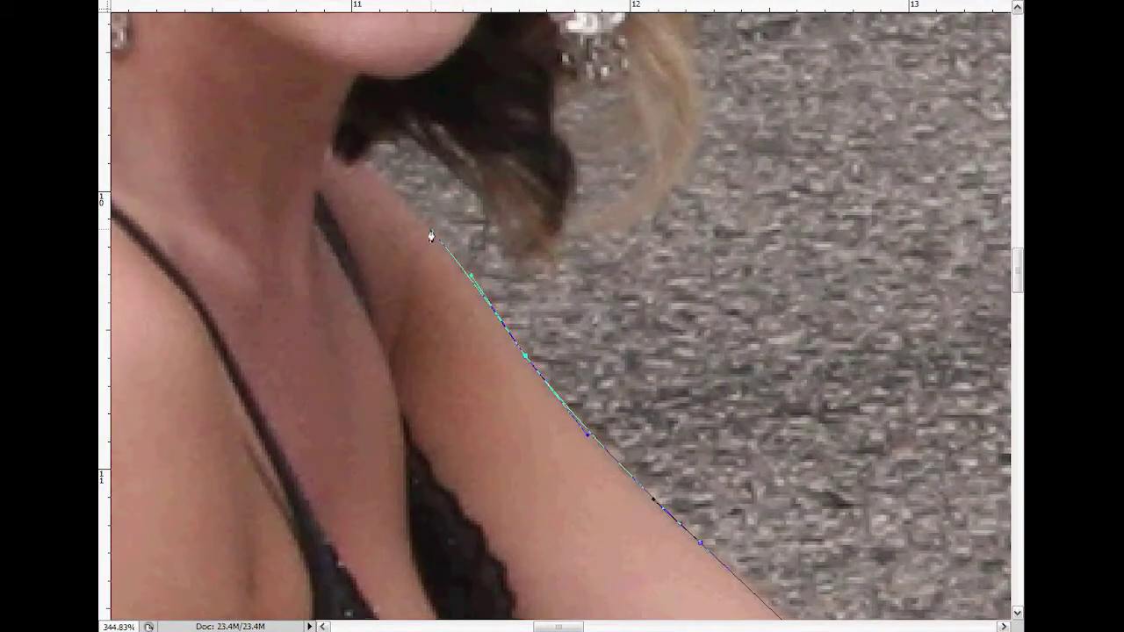
Zoom in by the earring and trace the hair edge up across the top of the head.
scroll(436, 177, up, 1)
scroll(568, 288, up, 1)
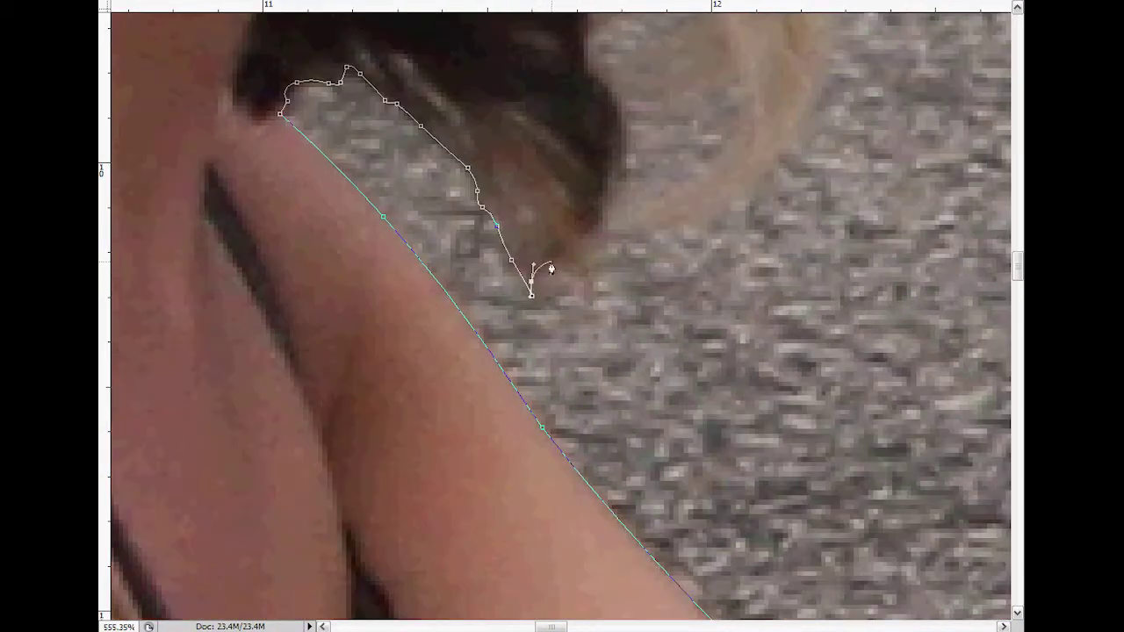
drag(612, 180, 375, 447)
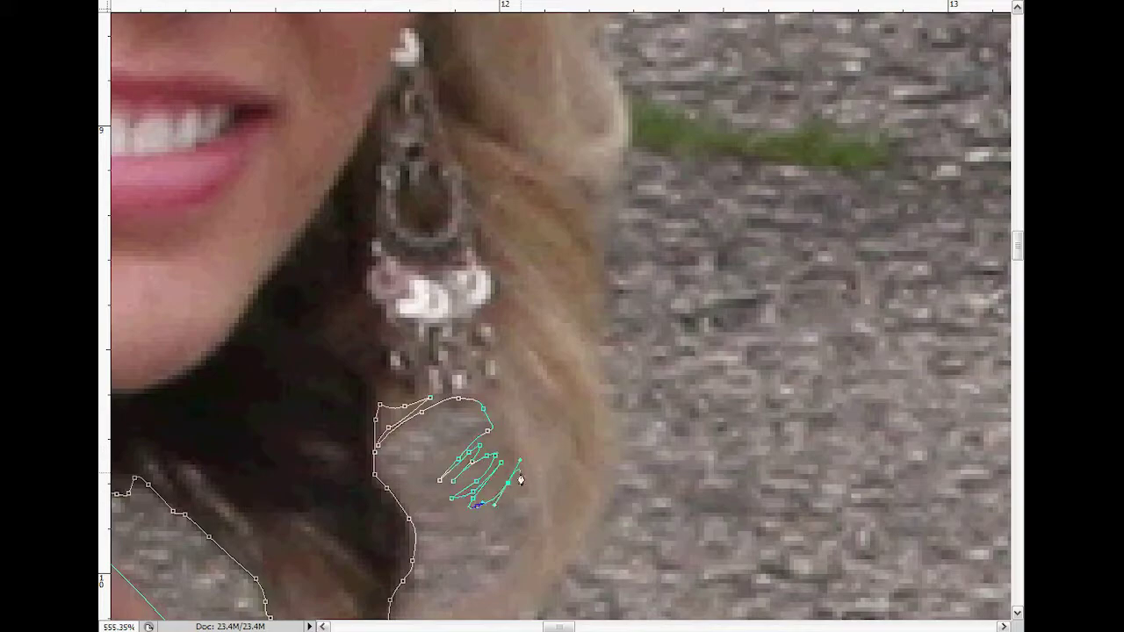
drag(519, 479, 533, 374)
mouse_move(686, 74)
mouse_down()
mouse_move(735, 296)
mouse_move(740, 371)
mouse_move(715, 225)
mouse_move(720, 537)
mouse_up()
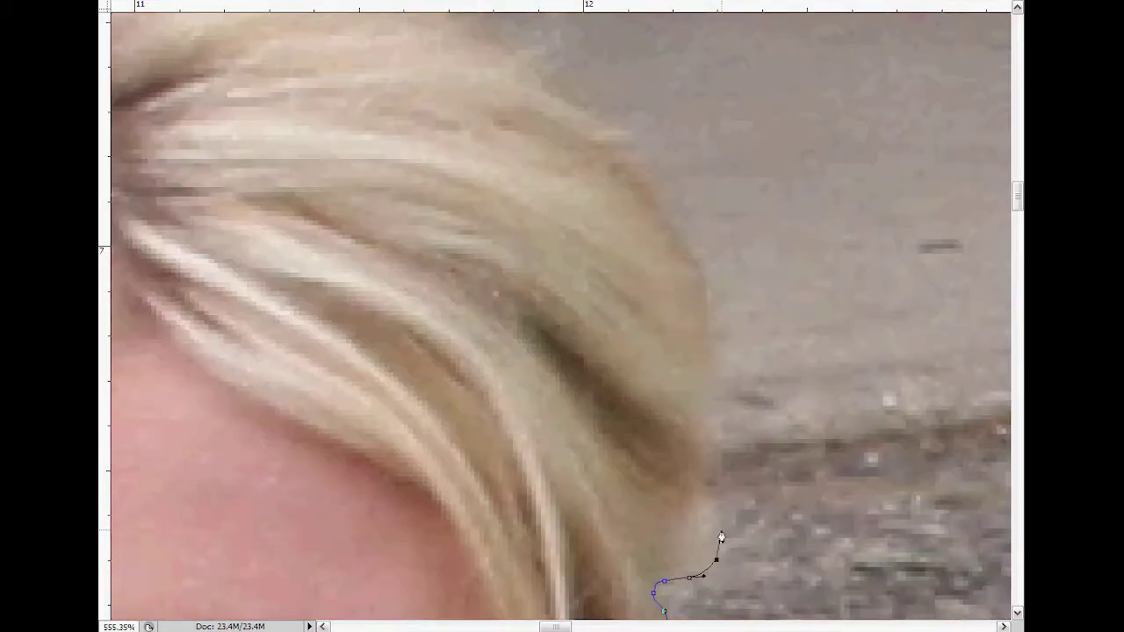
drag(595, 128, 611, 376)
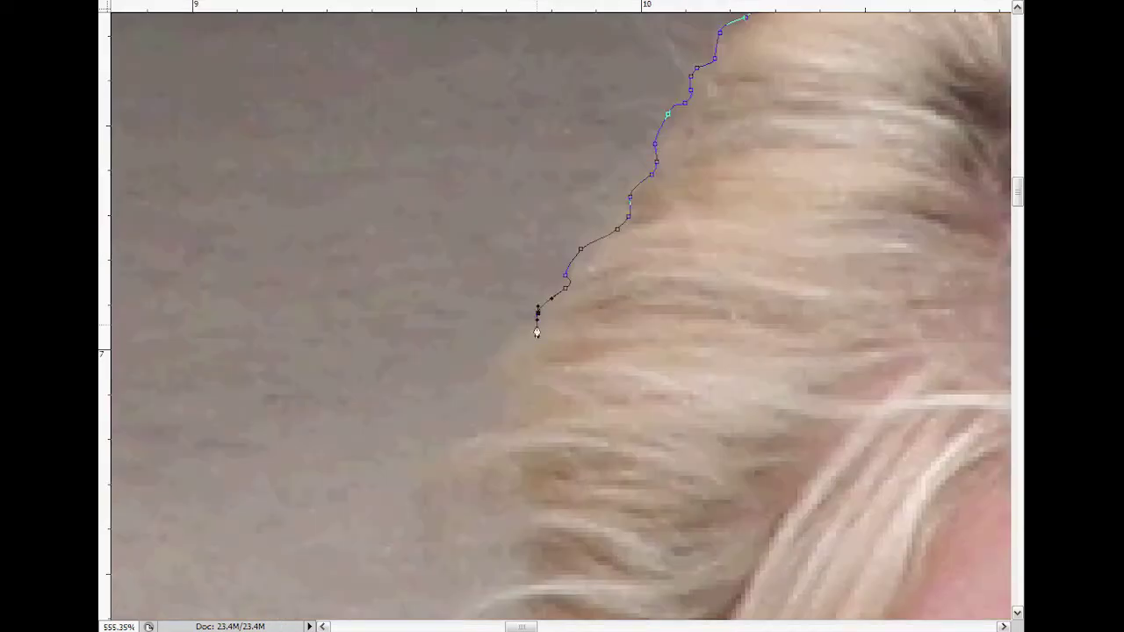
Trace down the back of the hair past the ear and neck, then along the shoulder to the dress.
drag(536, 332, 673, 234)
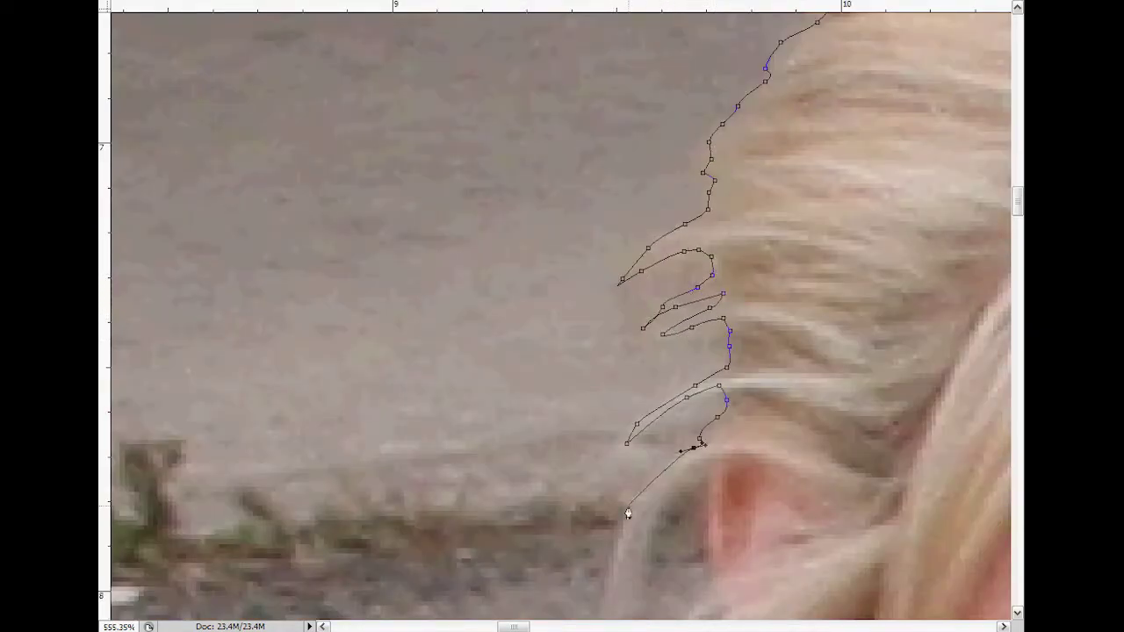
drag(664, 460, 673, 189)
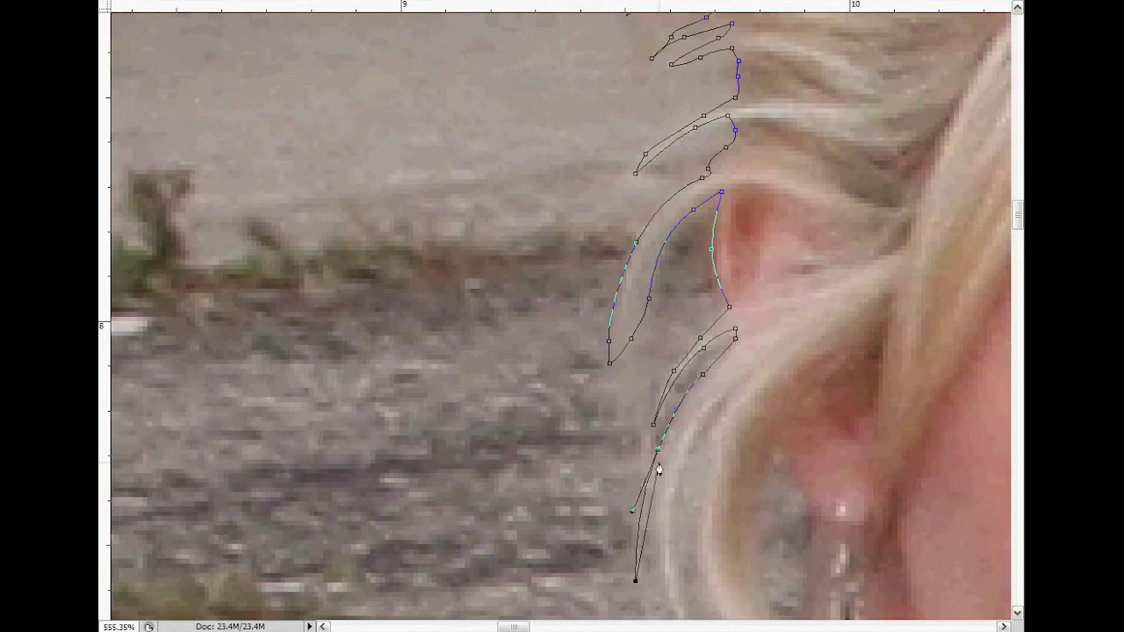
mouse_move(649, 474)
mouse_down()
mouse_move(588, 474)
mouse_move(622, 309)
mouse_up()
scroll(622, 308, down, 3)
mouse_move(647, 231)
mouse_down()
mouse_move(677, 188)
mouse_move(562, 404)
mouse_move(515, 431)
mouse_move(486, 131)
mouse_up()
scroll(665, 162, up, 2)
drag(483, 404, 589, 100)
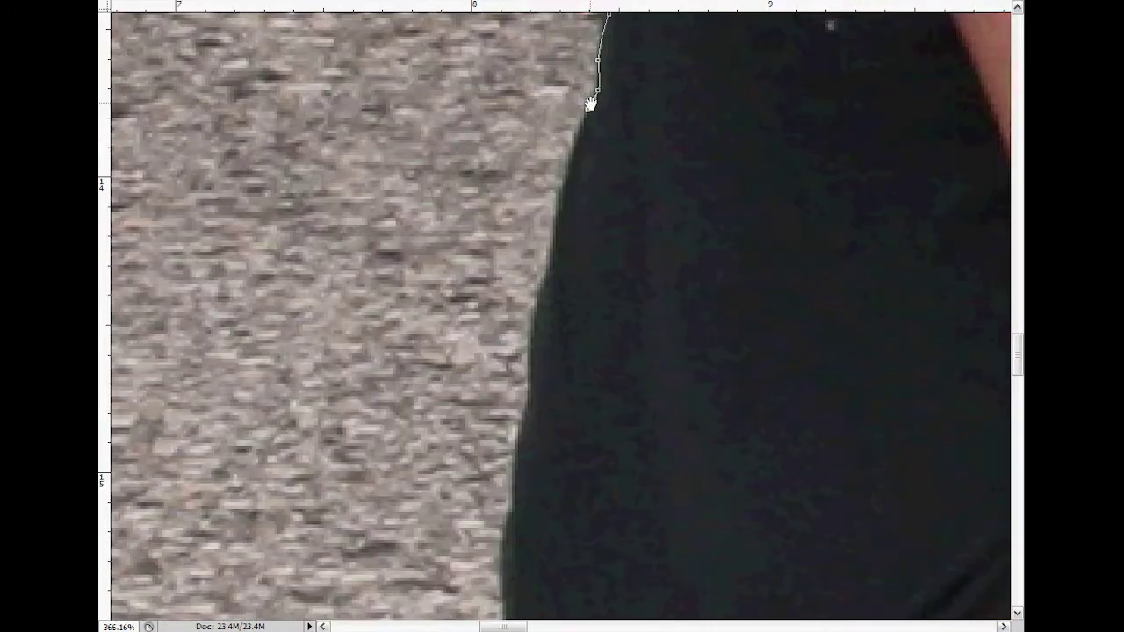
Follow the black dress edge down to the foot and trace along the shoe edge.
drag(517, 469, 478, 131)
drag(489, 351, 389, 172)
mouse_move(518, 477)
mouse_down()
mouse_move(372, 238)
mouse_move(296, 75)
mouse_up()
drag(171, 84, 421, 35)
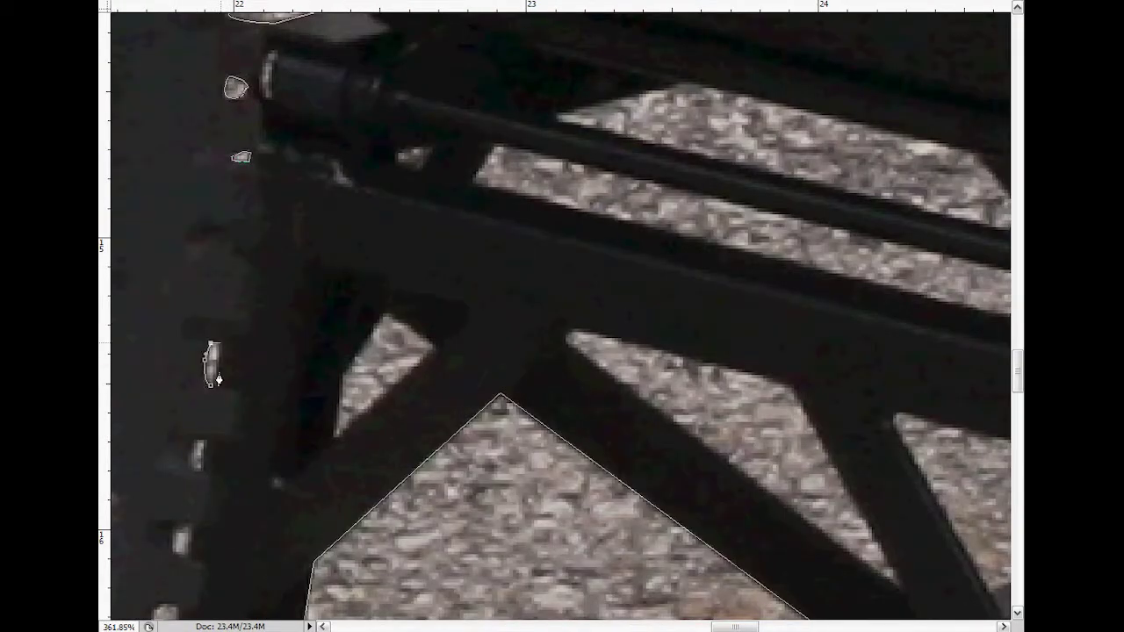
Close the frame-gap path, bend its segment along the spring, and extend the brake disc gap outline.
drag(198, 451, 318, 239)
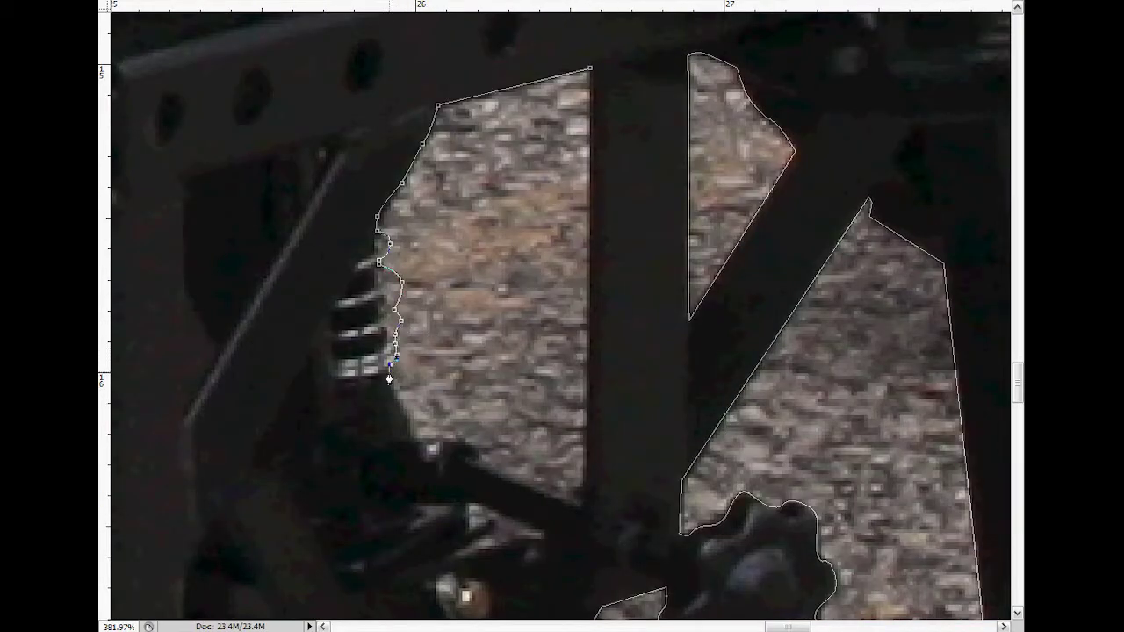
click(569, 501)
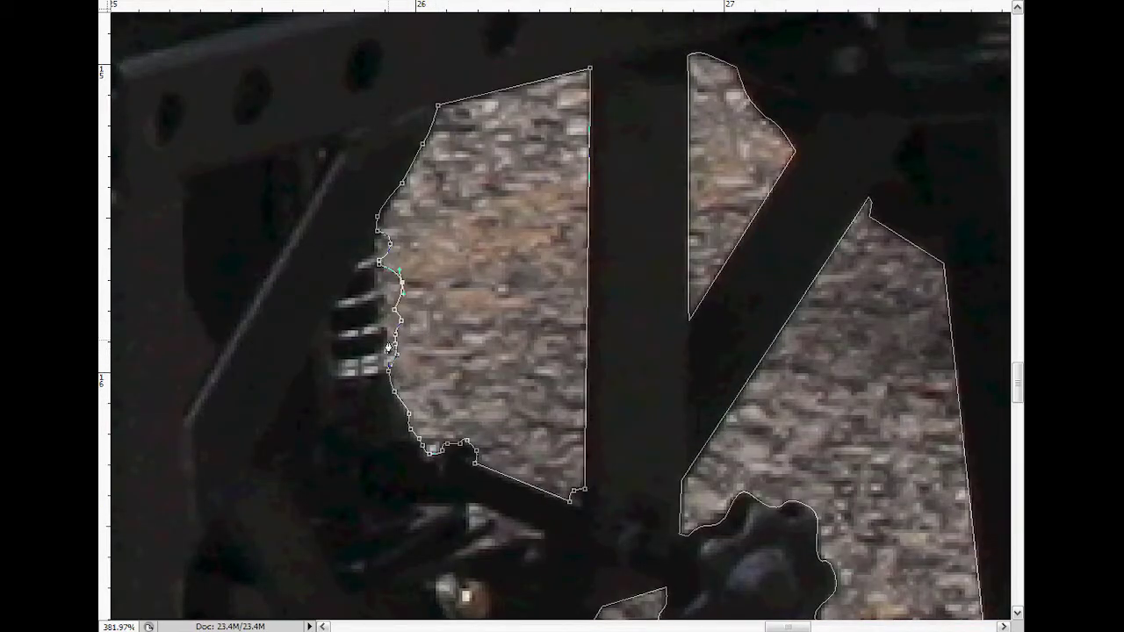
ctrl+click(399, 287)
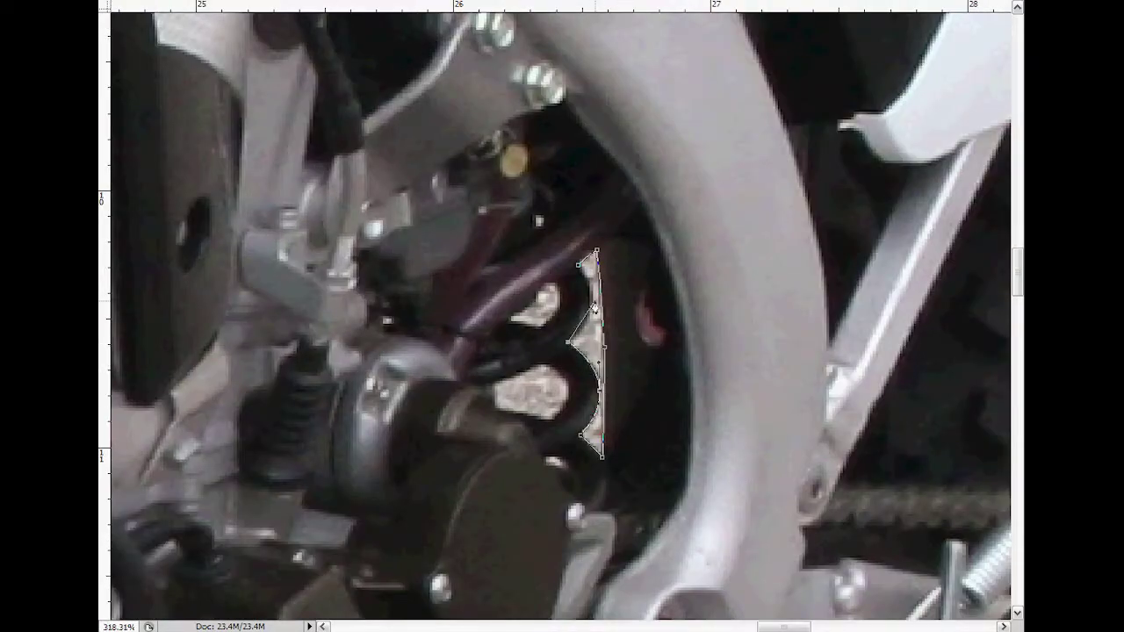
drag(540, 327, 505, 351)
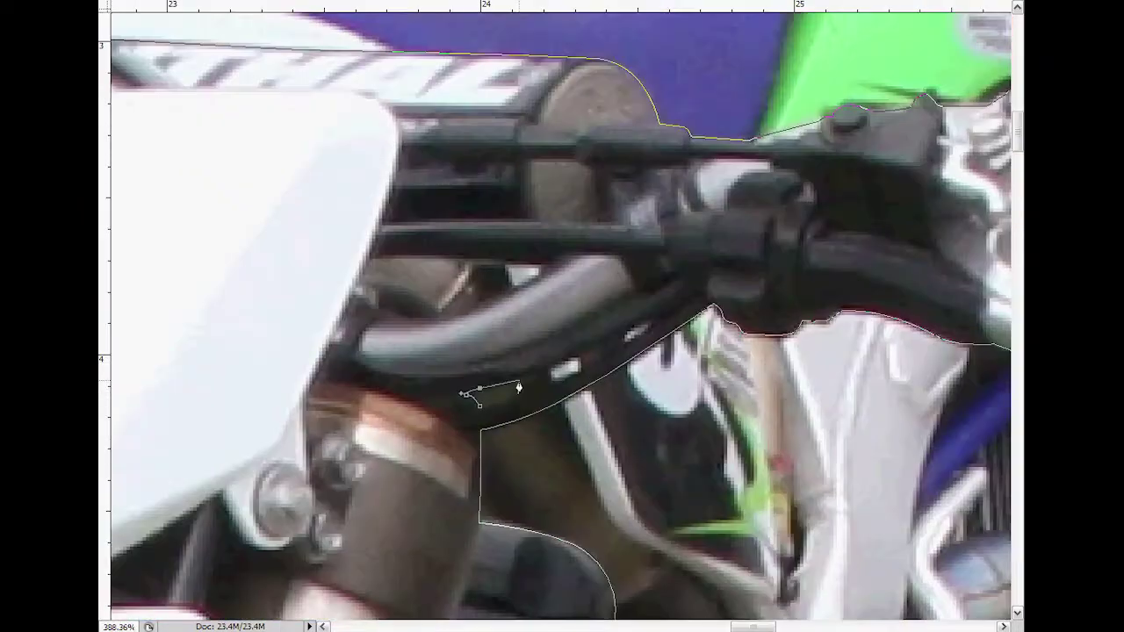
drag(690, 301, 702, 294)
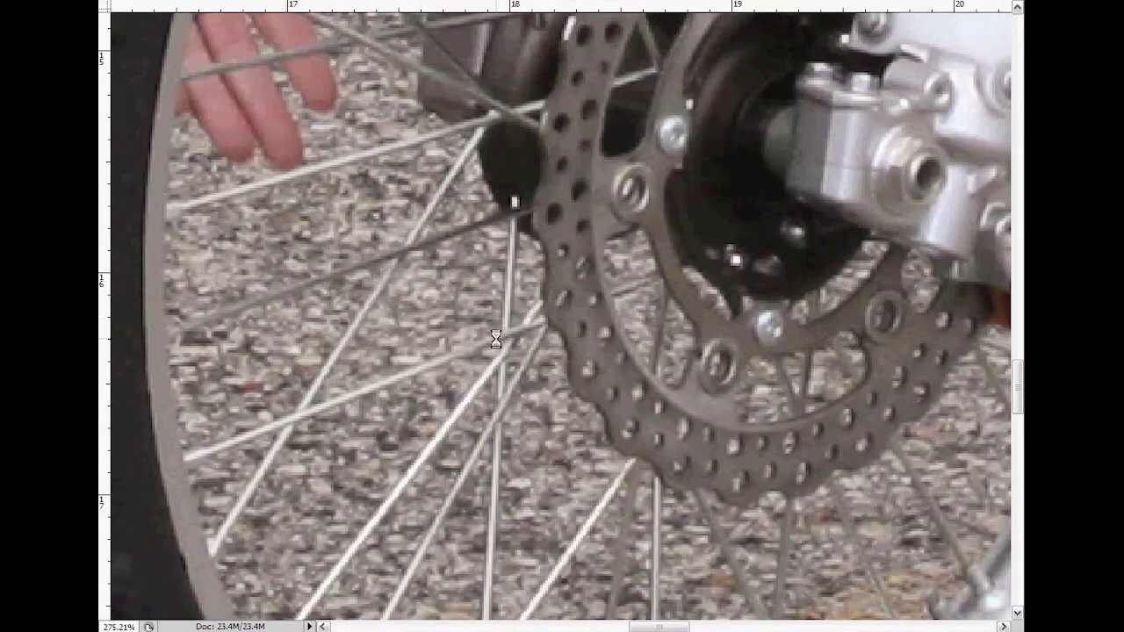
Outline the first spoke gap beside the hand and close the outline around the fingers.
click(413, 245)
click(397, 256)
click(296, 413)
double_click(163, 322)
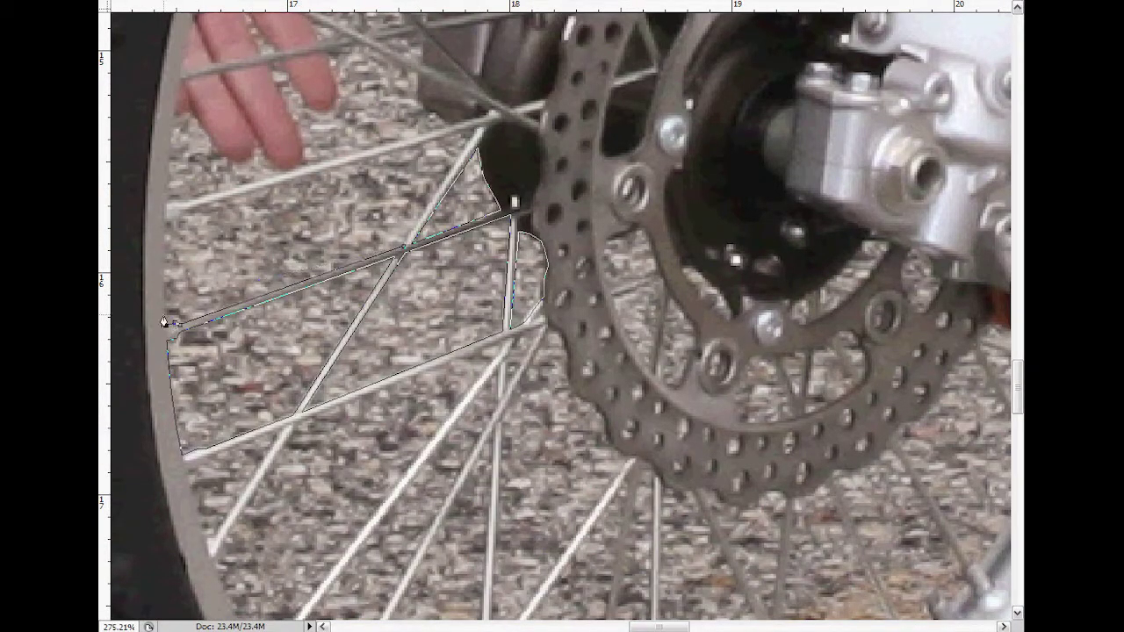
scroll(178, 223, up, 3)
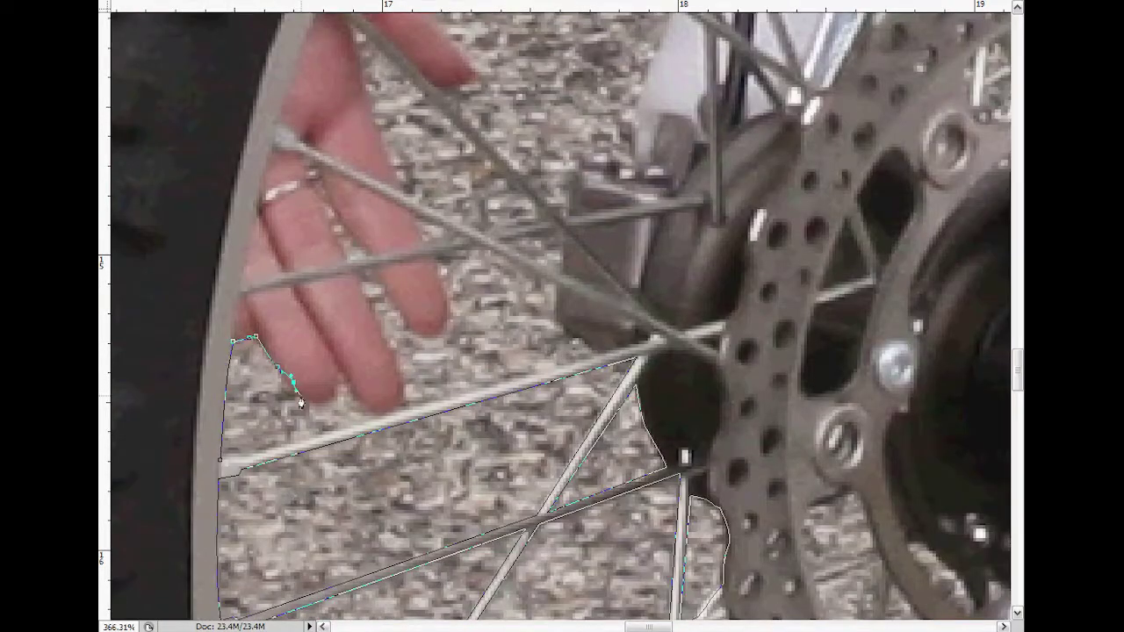
double_click(590, 351)
Enclose the triangular spoke gap below the fingers in a closed outline.
drag(559, 268, 519, 488)
shift+click(520, 487)
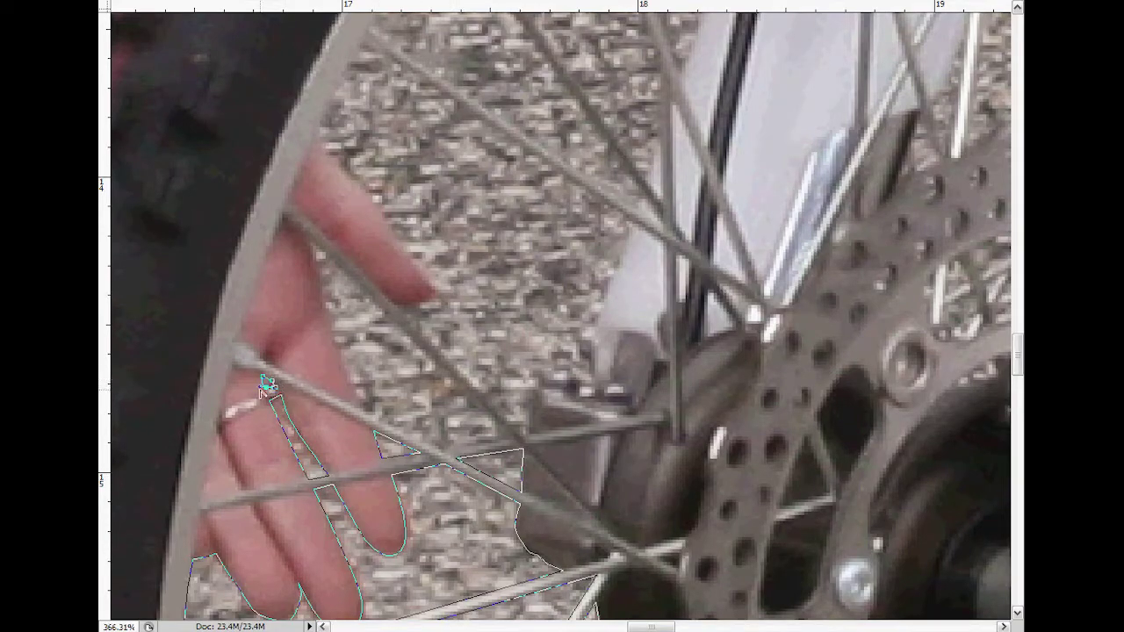
double_click(315, 245)
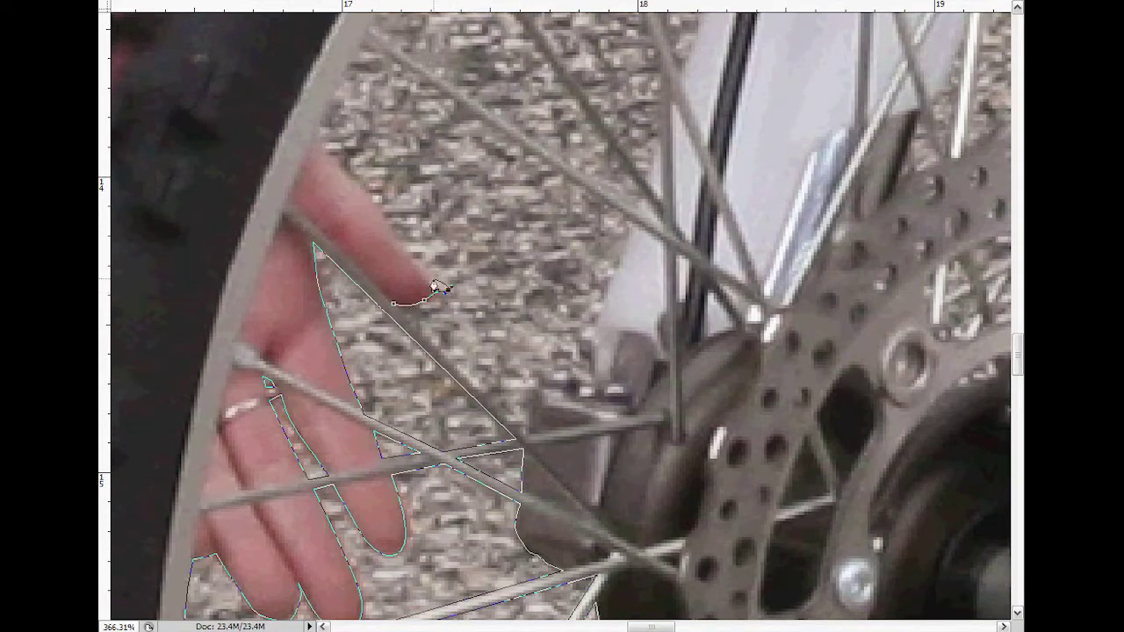
Trace the next spoke gap along the spokes up to the wheel rim and close it.
click(634, 221)
click(525, 436)
drag(450, 364, 361, 558)
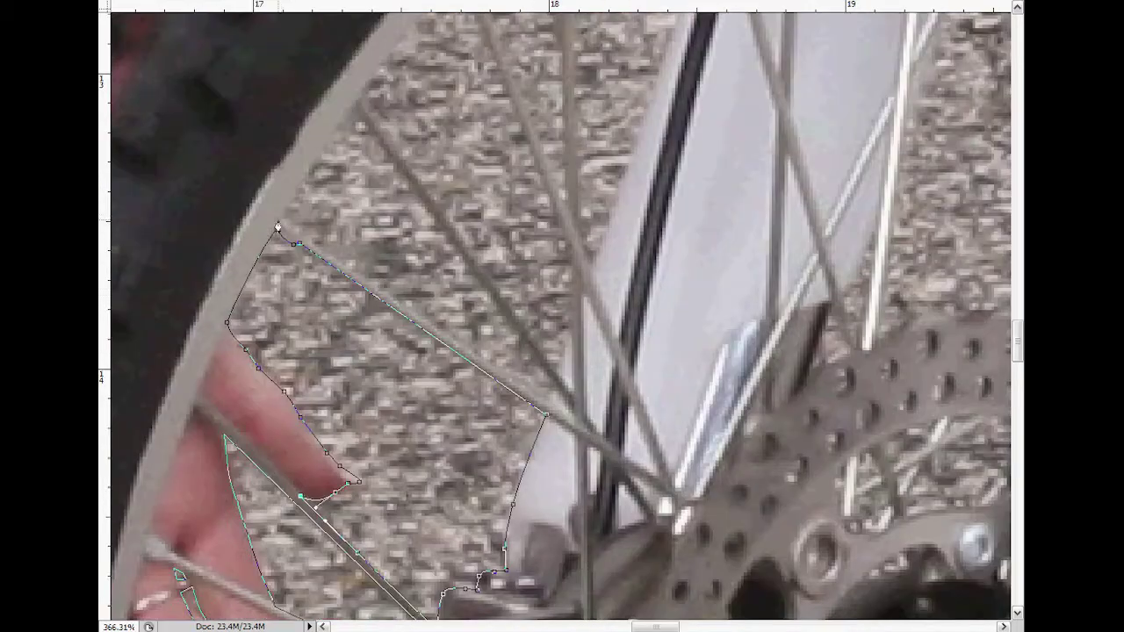
click(356, 110)
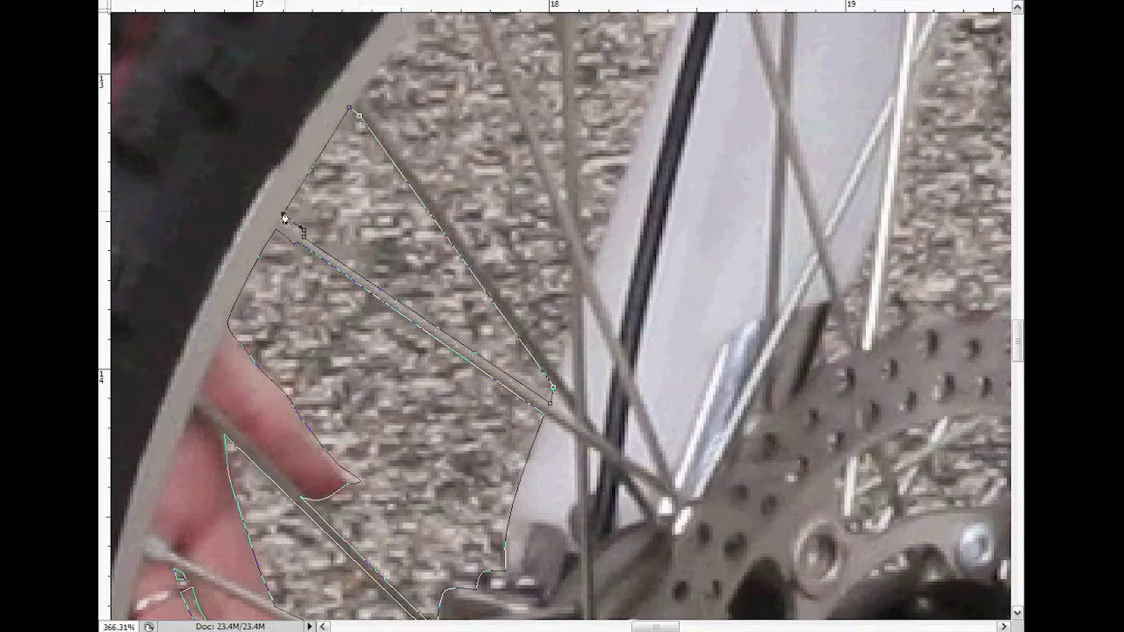
drag(549, 406, 395, 509)
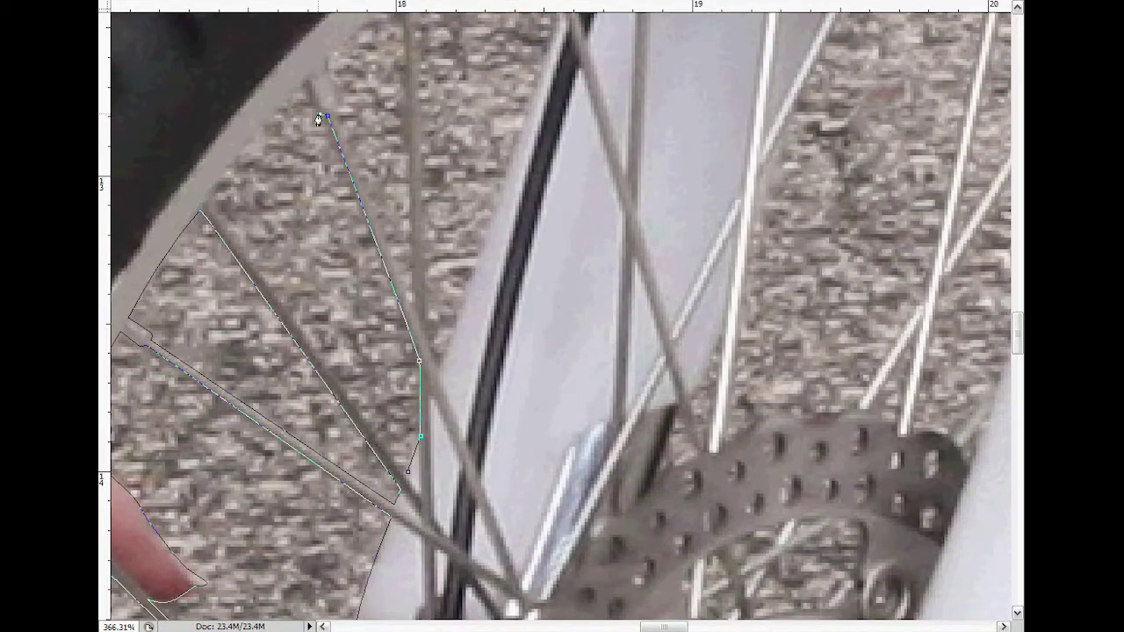
click(208, 212)
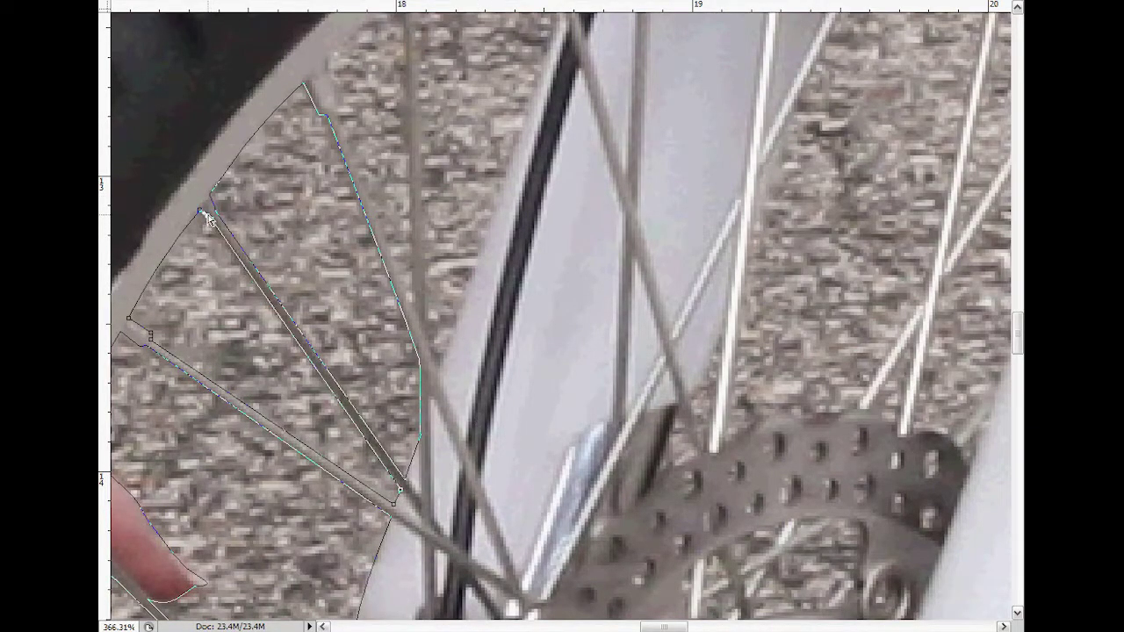
scroll(213, 221, up, 3)
scroll(246, 220, down, 2)
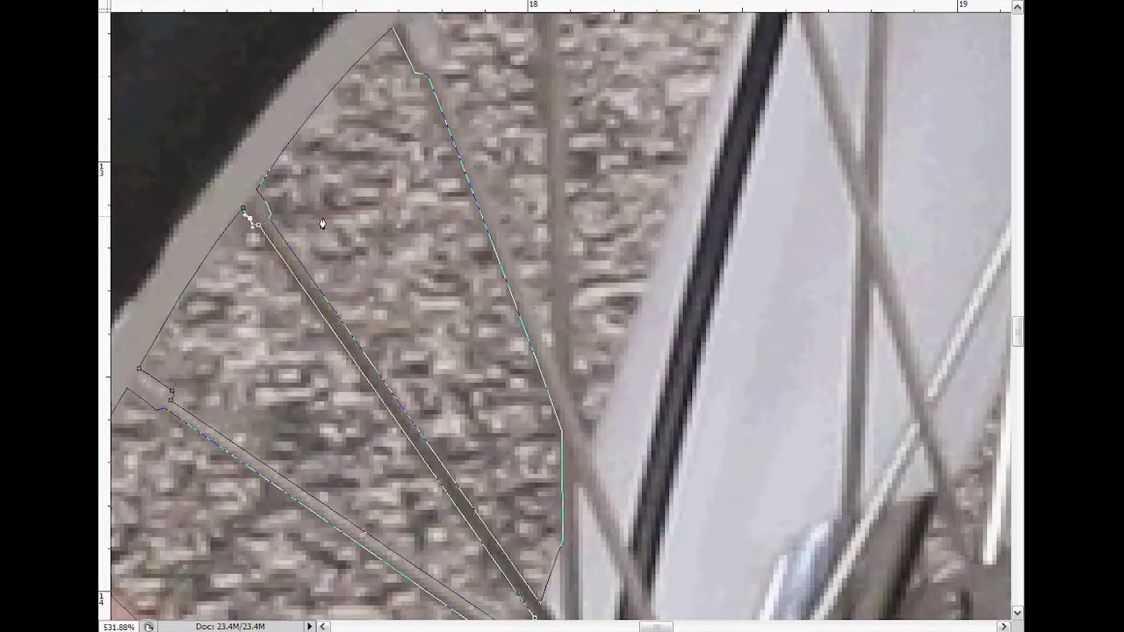
scroll(457, 220, up, 1)
scroll(594, 546, down, 3)
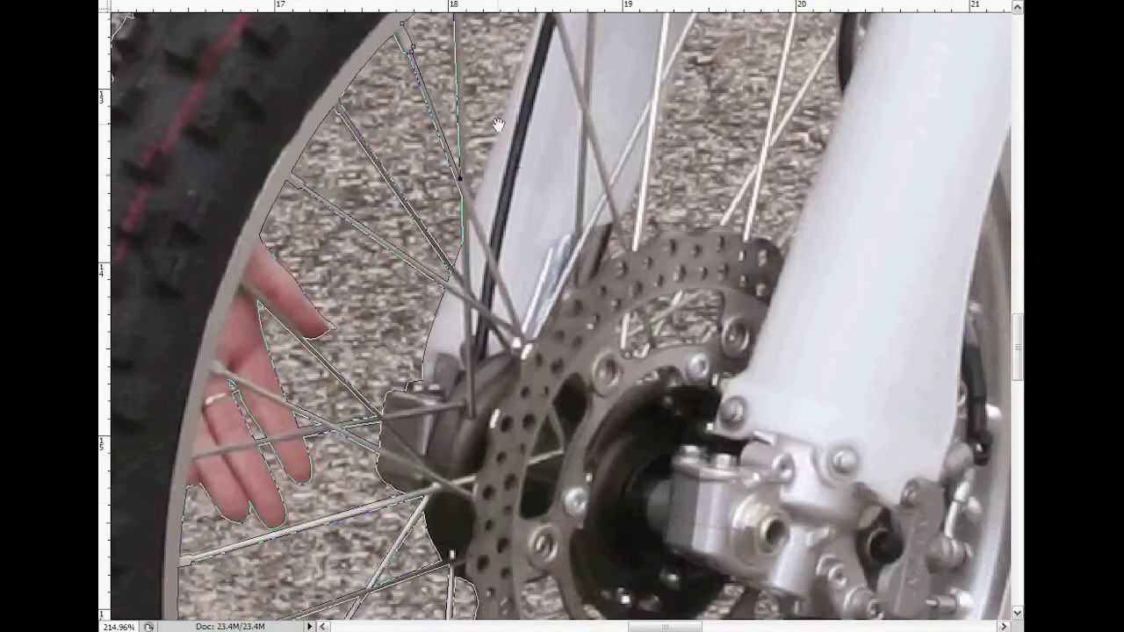
Anchor an outline at a spoke tip, run it down to the tyre, and remove misplaced points.
scroll(405, 154, up, 2)
scroll(506, 70, down, 2)
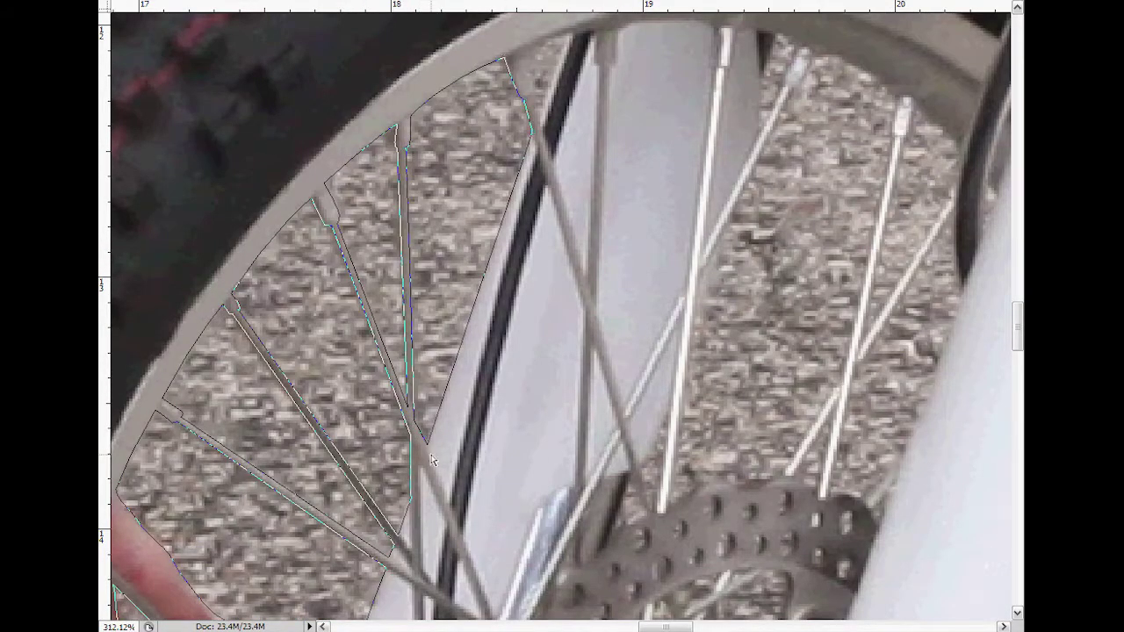
scroll(392, 286, up, 2)
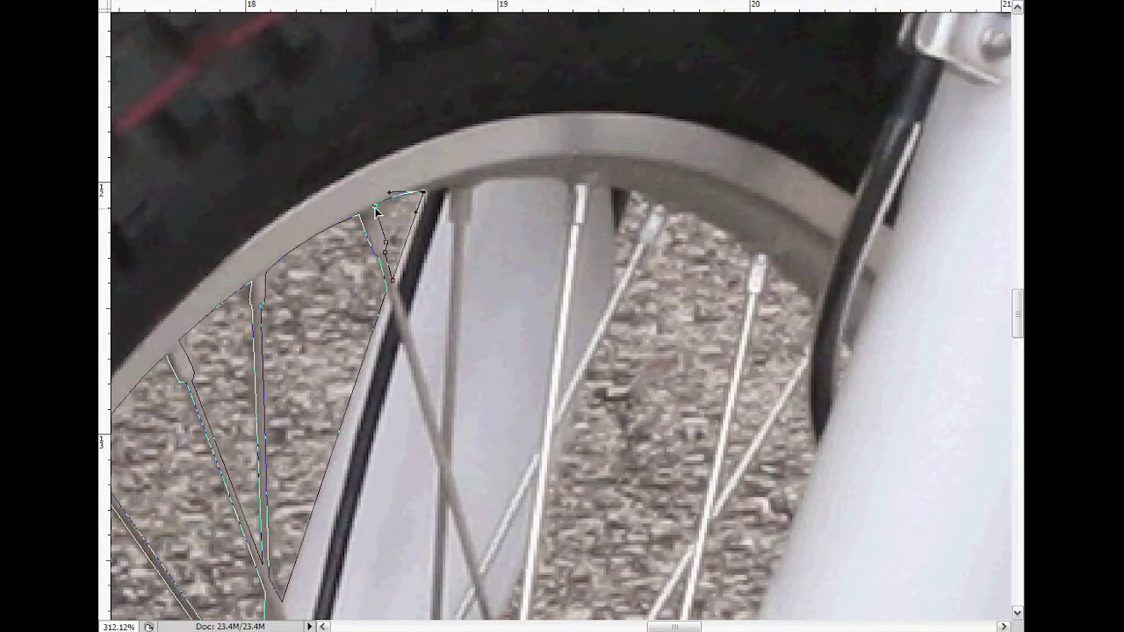
scroll(333, 229, down, 1)
scroll(351, 351, down, 1)
scroll(352, 424, up, 2)
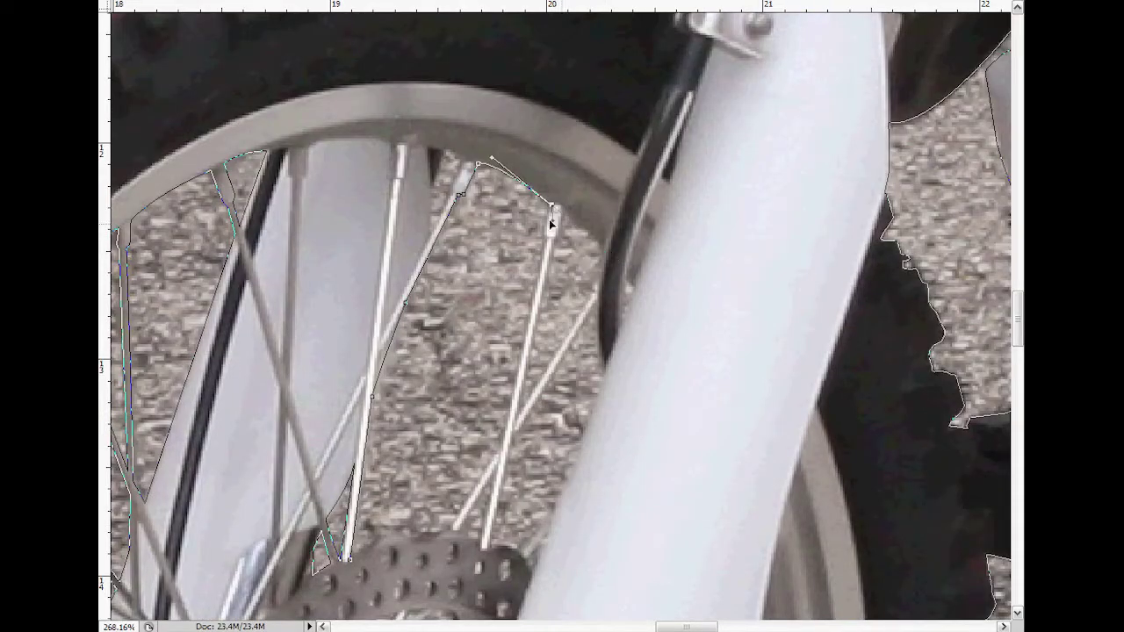
scroll(514, 175, up, 1)
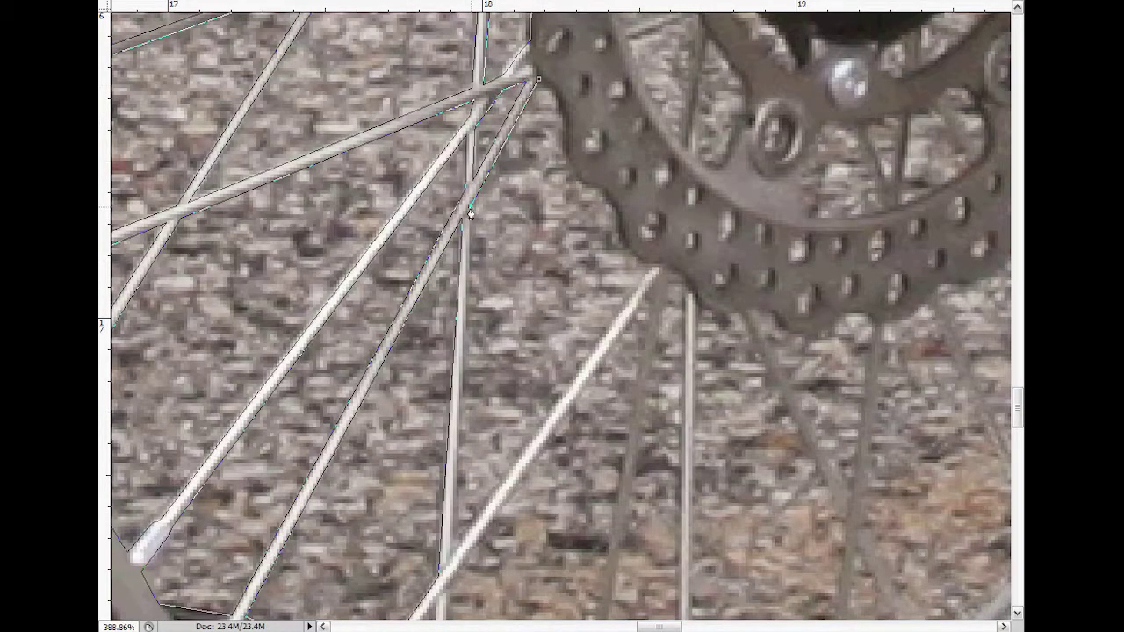
click(564, 274)
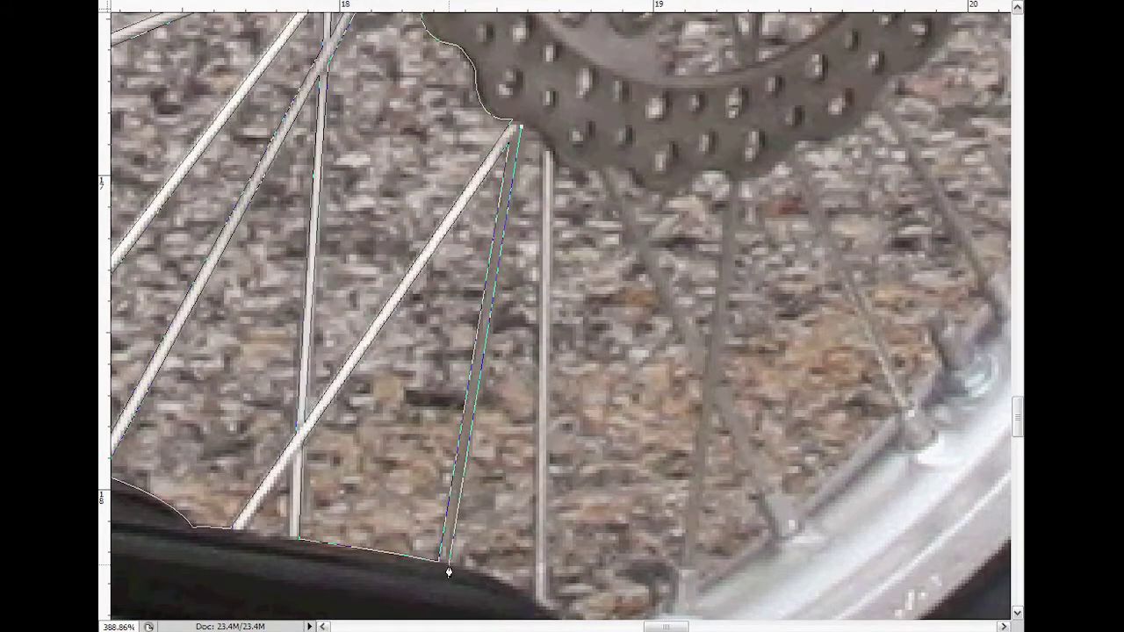
click(551, 619)
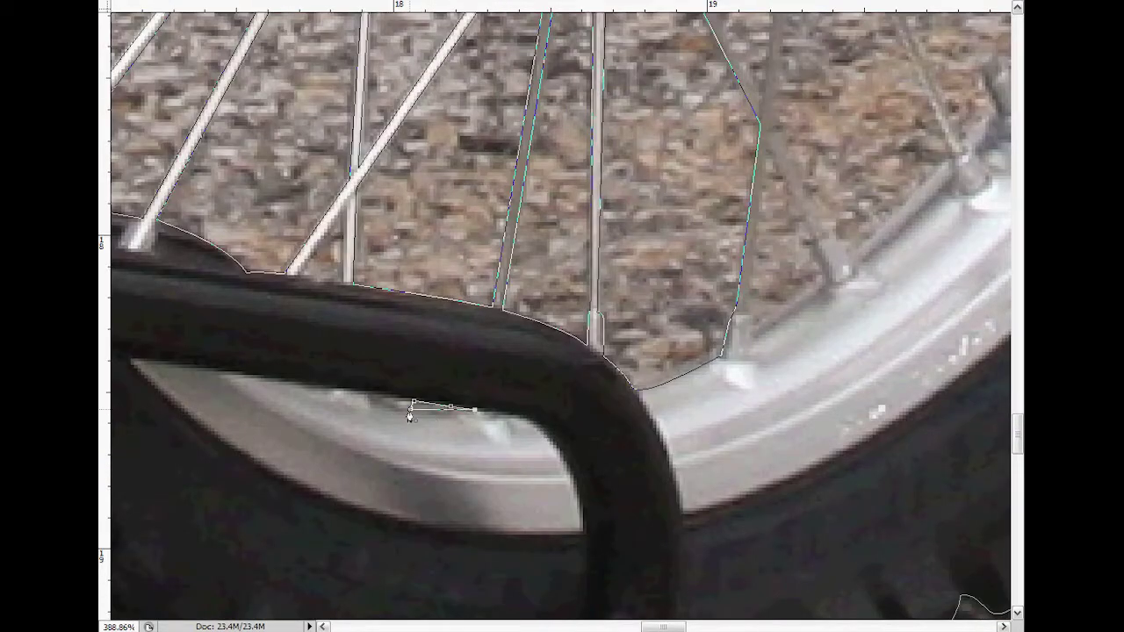
key(BackSpace)
key(BackSpace)
key(BackSpace)
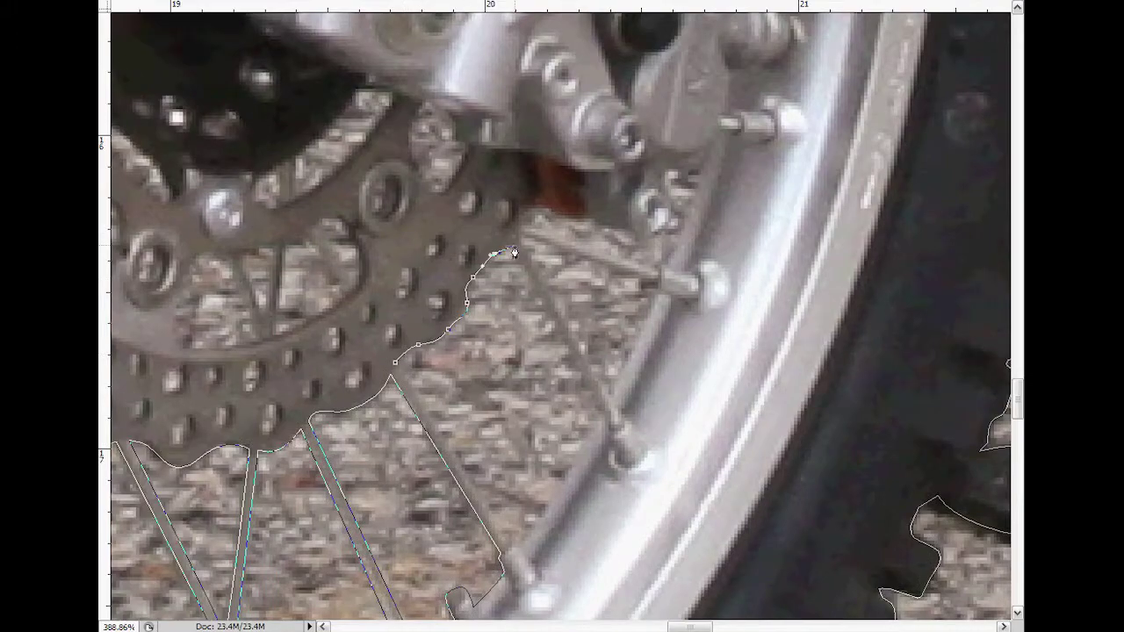
Outline and close three spoke gaps beside the brake disc edge.
click(520, 239)
click(516, 218)
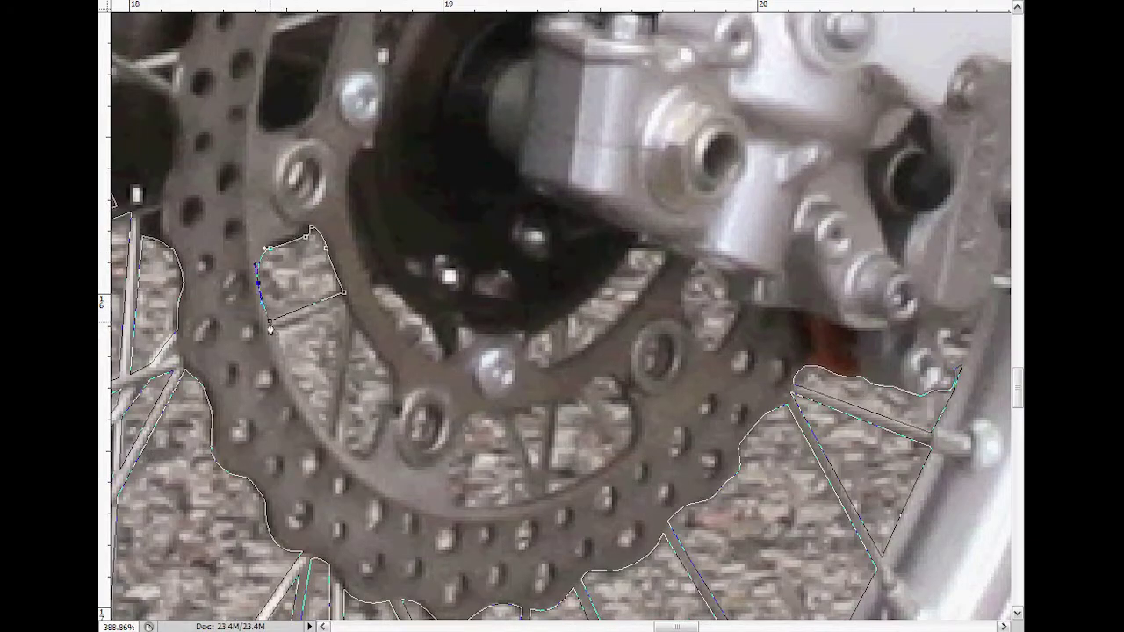
click(270, 330)
click(344, 307)
click(332, 436)
click(274, 327)
click(355, 327)
click(364, 456)
click(355, 326)
Enclose a small gap by the disc, another spoke gap, and small gaps inside the disc.
click(369, 286)
click(369, 291)
click(555, 401)
click(580, 391)
click(615, 455)
click(582, 475)
double_click(552, 470)
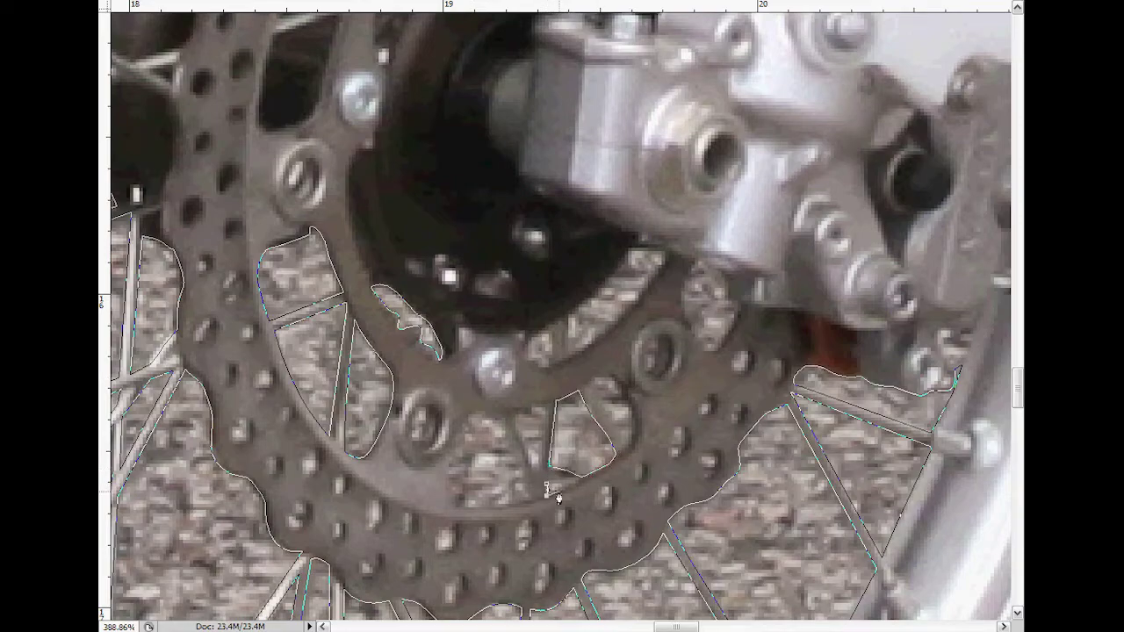
double_click(637, 303)
click(683, 286)
click(695, 264)
click(721, 277)
click(733, 298)
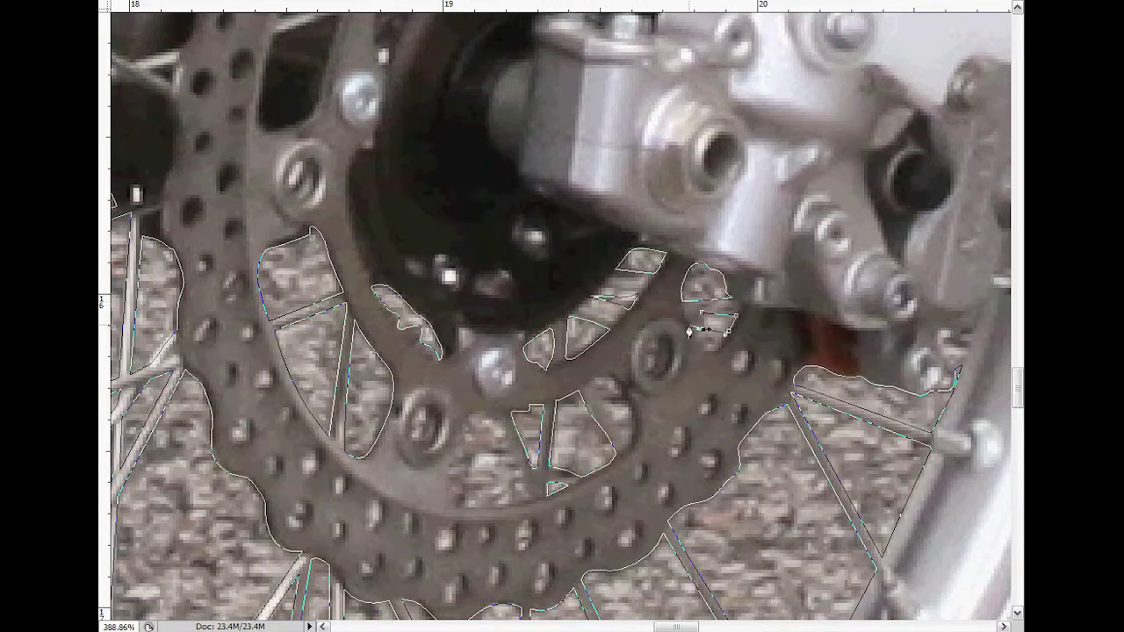
double_click(639, 436)
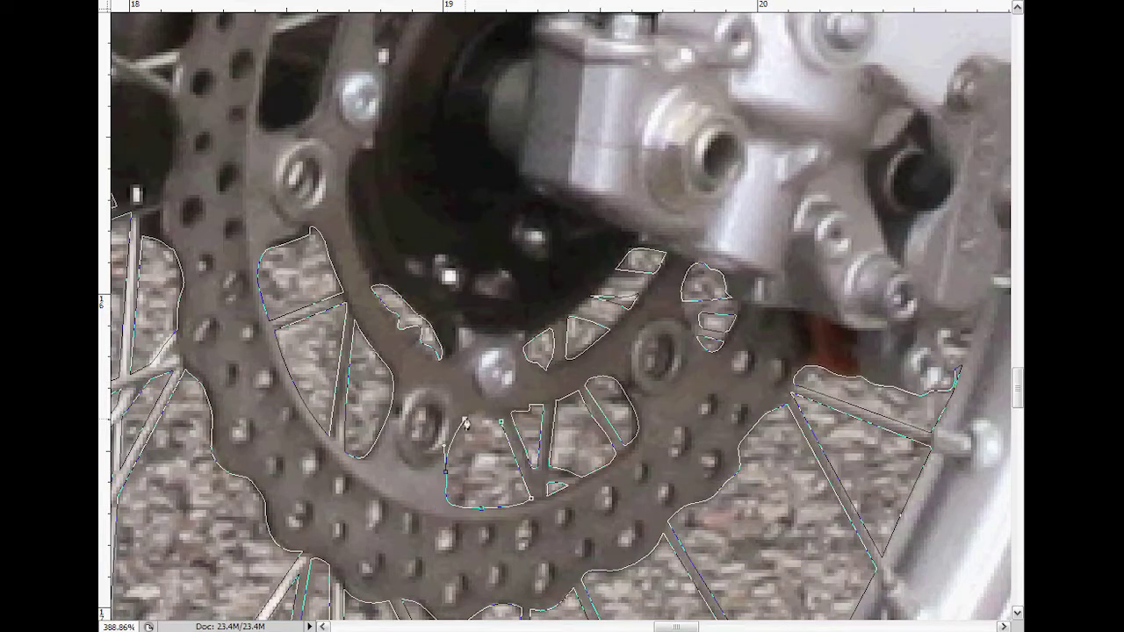
Outline the brake disc's drilled holes one after another, each as a closed selection.
scroll(346, 255, up, 1)
scroll(337, 336, up, 1)
scroll(447, 402, down, 4)
click(412, 274)
click(438, 295)
click(418, 309)
click(402, 293)
drag(575, 376, 499, 269)
click(427, 299)
click(425, 339)
click(448, 309)
click(565, 279)
click(553, 302)
click(565, 279)
click(611, 321)
click(607, 341)
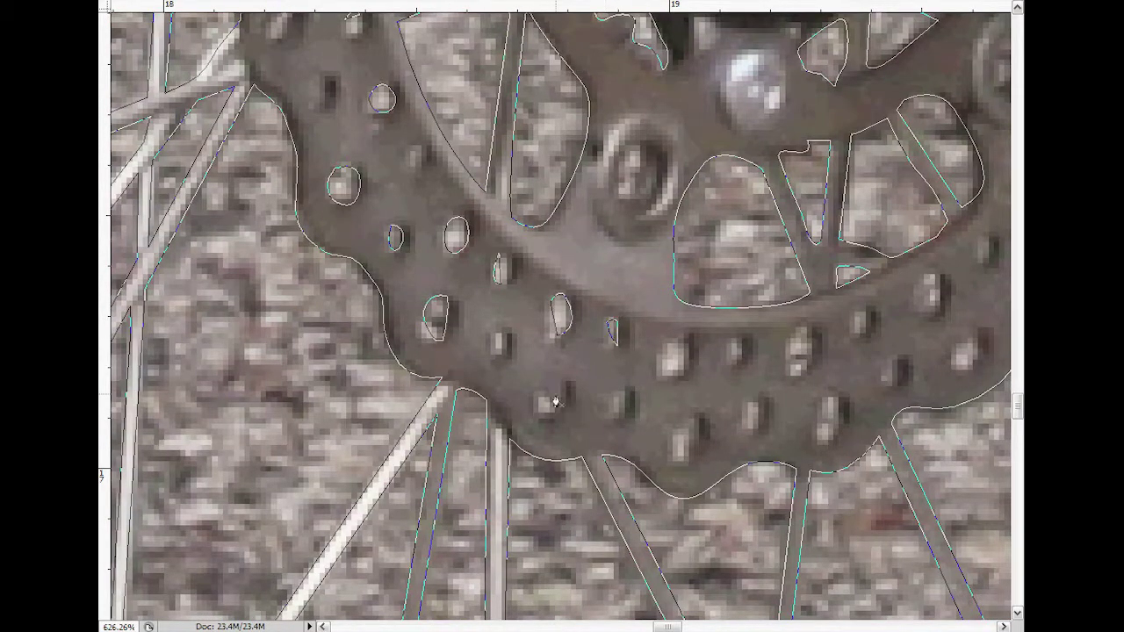
click(660, 372)
Close outlines around the remaining holes and gaps elsewhere in the brake disc.
scroll(692, 354, down, 3)
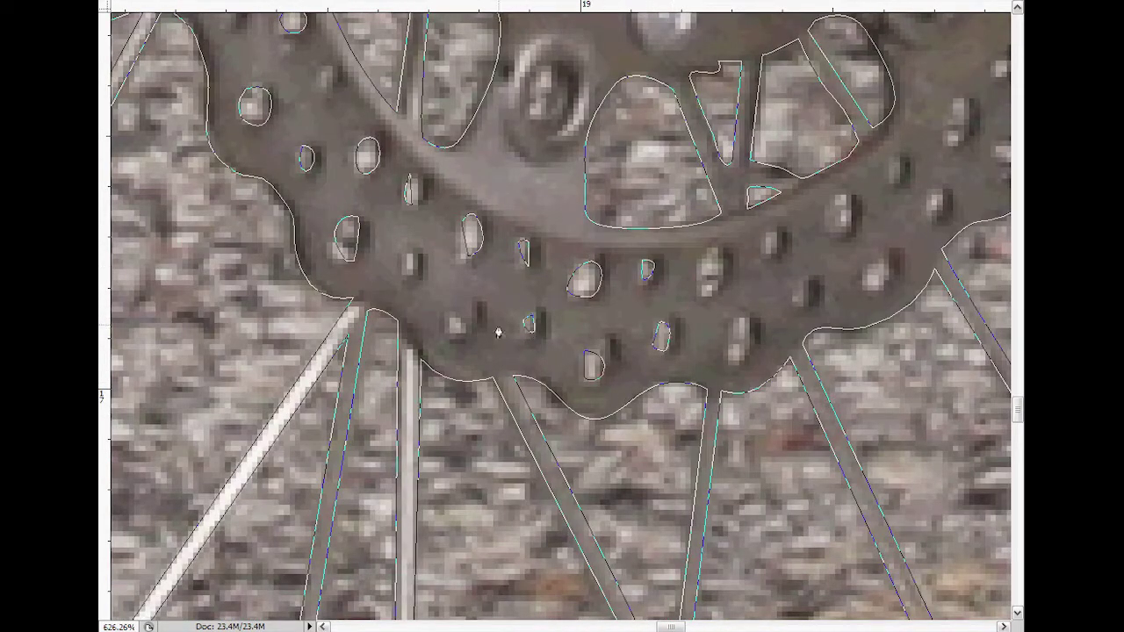
drag(772, 273, 439, 387)
click(430, 345)
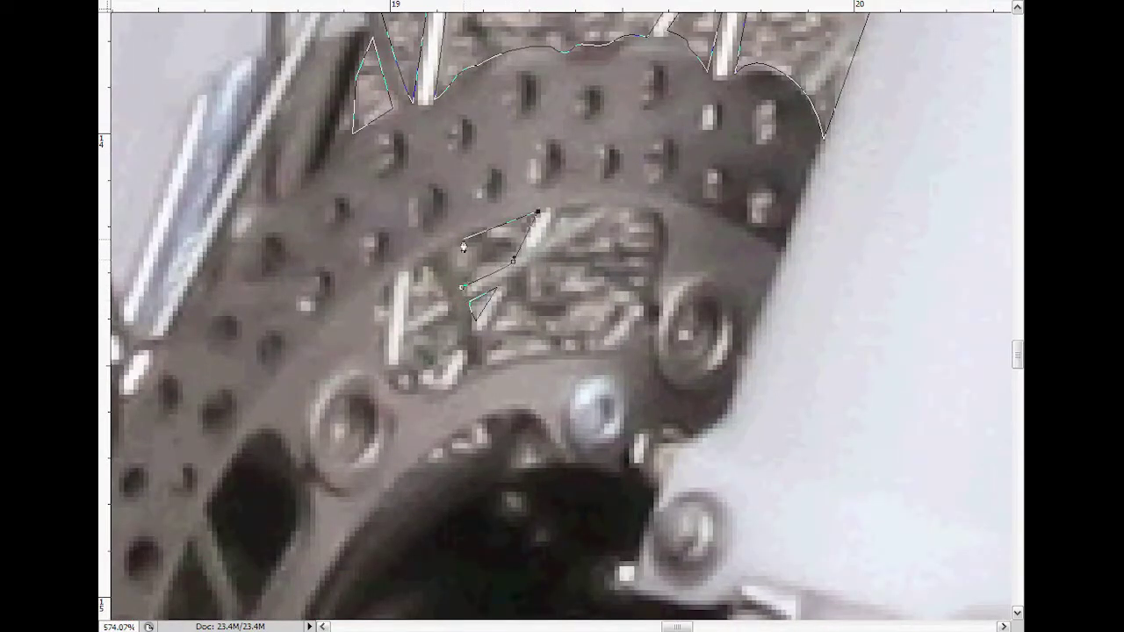
double_click(452, 243)
click(425, 334)
click(493, 325)
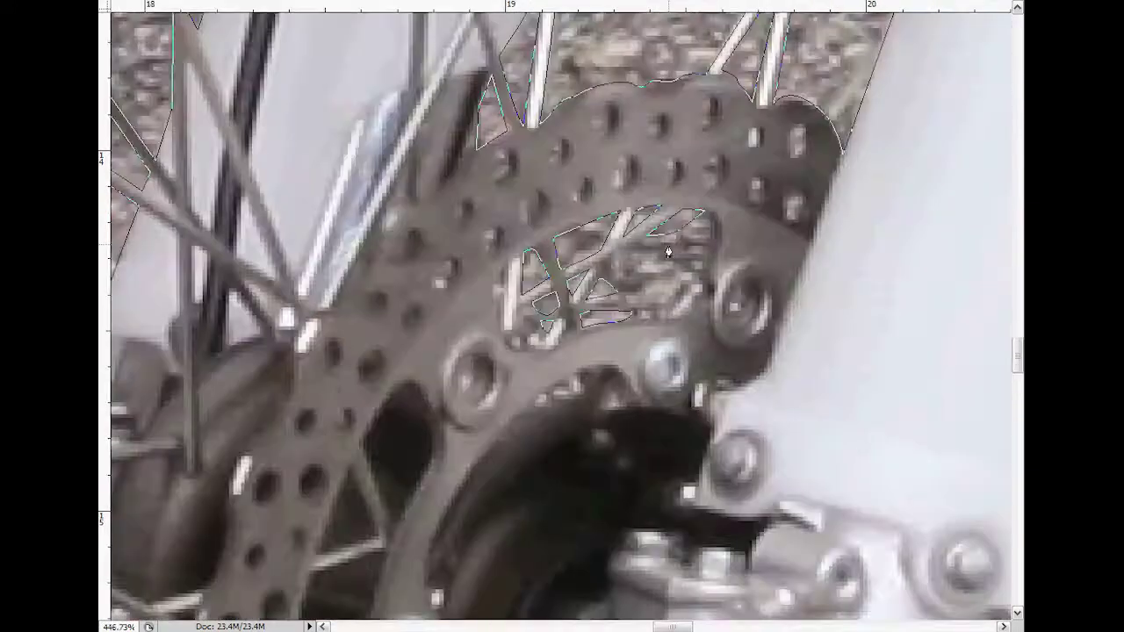
double_click(668, 253)
scroll(792, 211, up, 1)
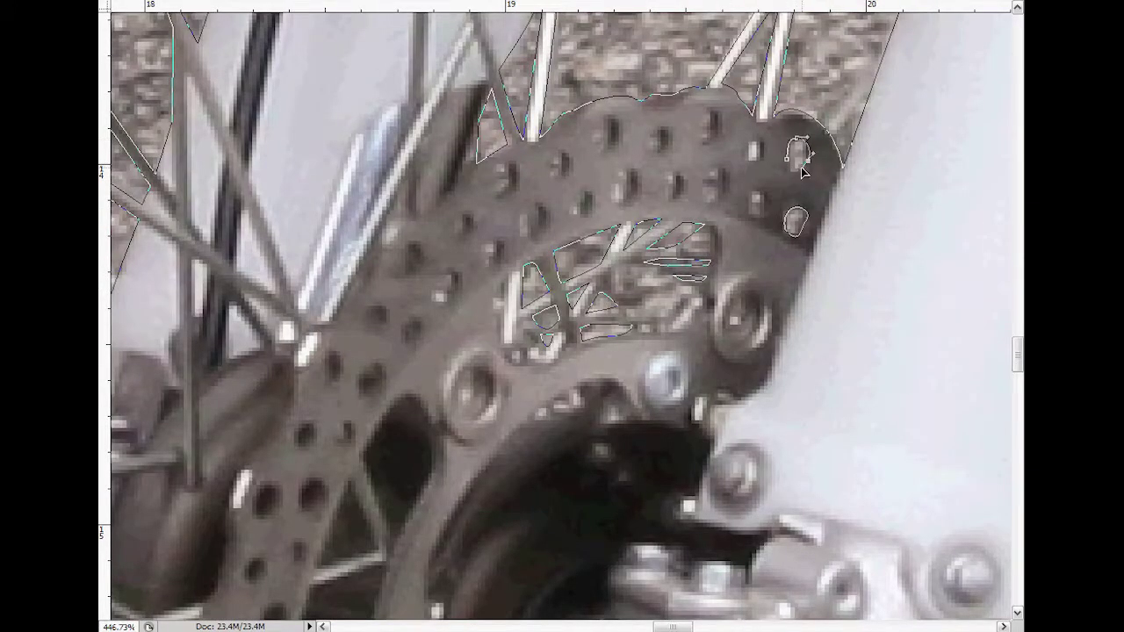
click(715, 198)
click(623, 172)
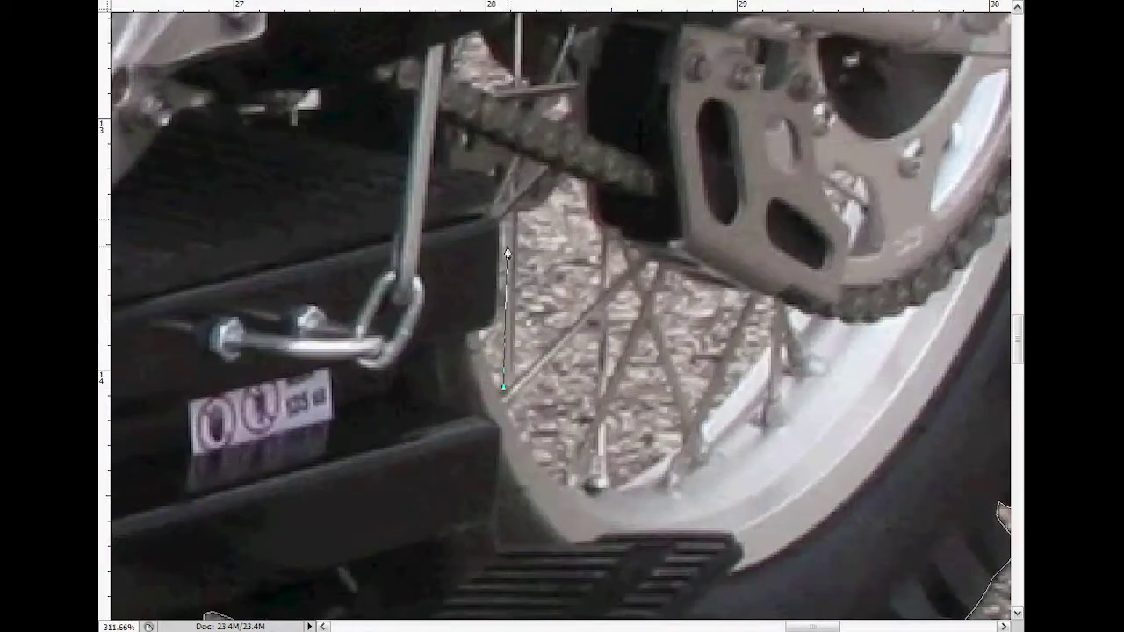
Outline two rear-wheel spoke gaps and begin tracing a hole in the rear sprocket.
click(602, 305)
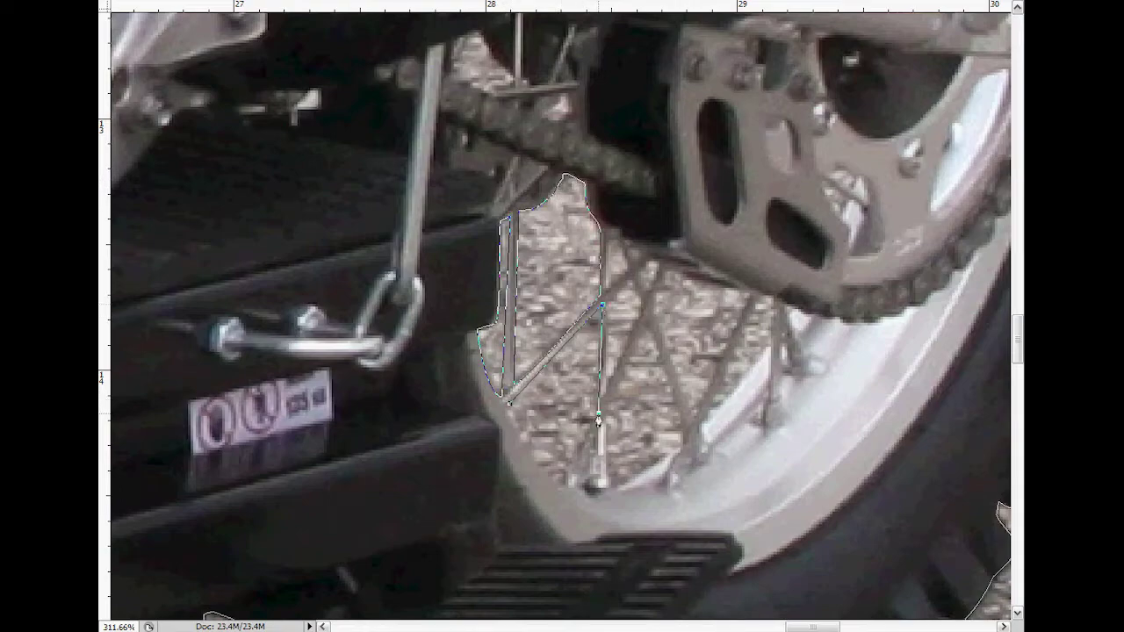
click(496, 399)
click(645, 308)
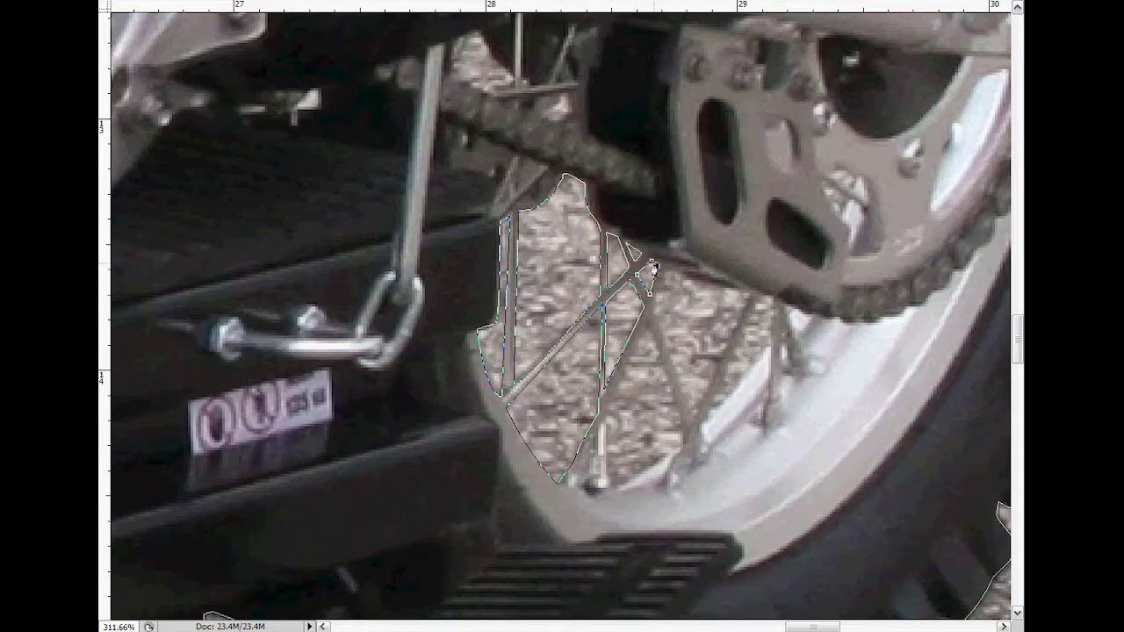
click(771, 300)
click(698, 420)
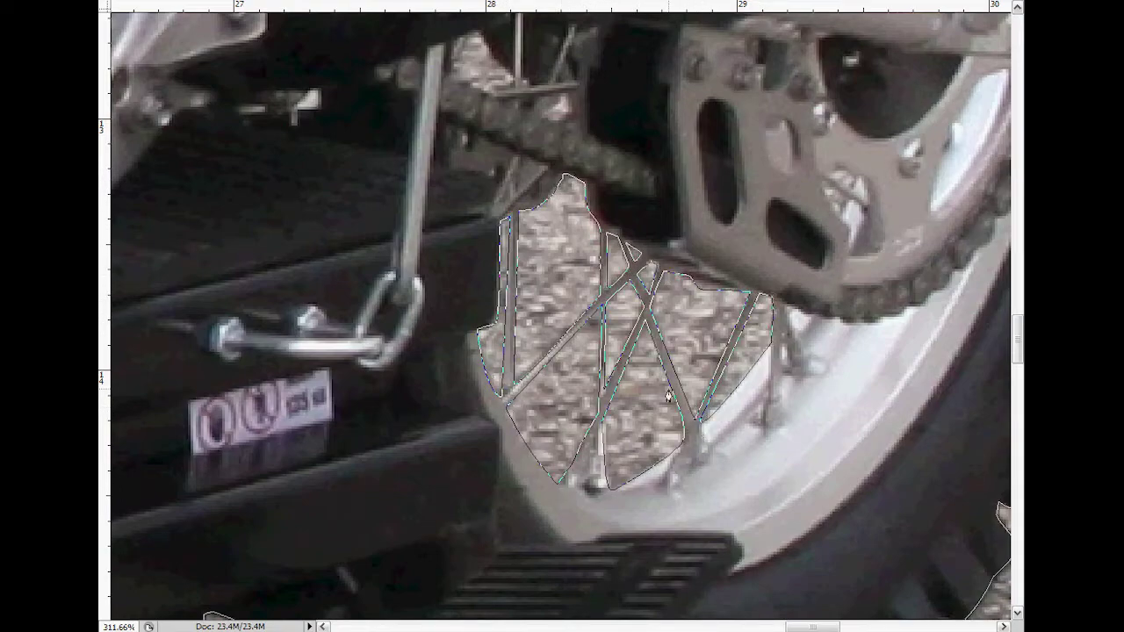
scroll(593, 446, up, 2)
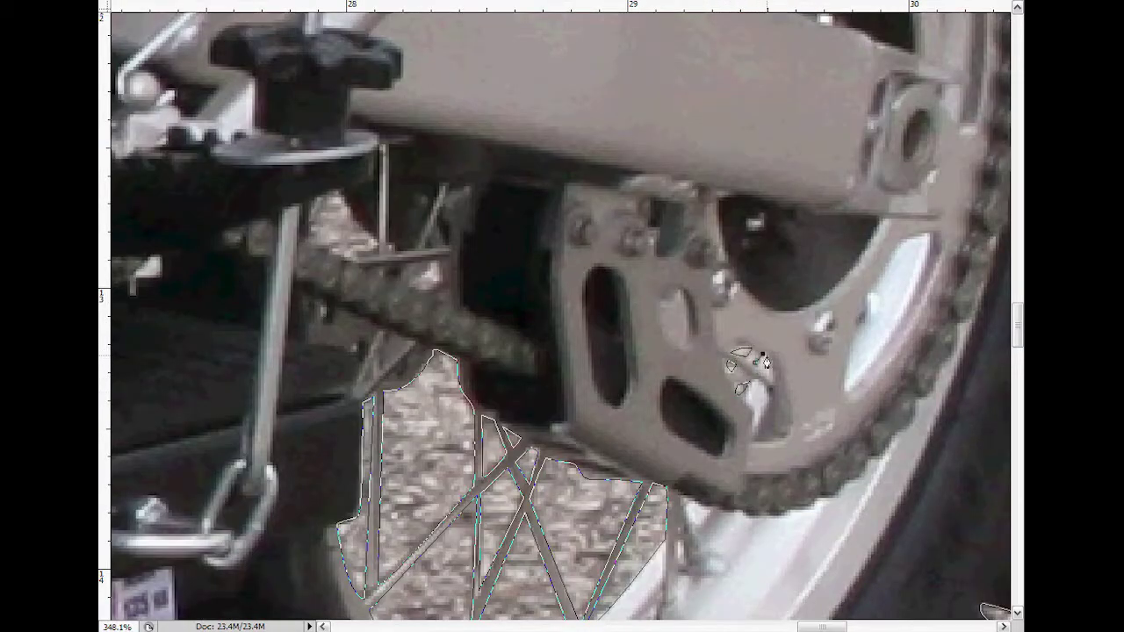
click(520, 332)
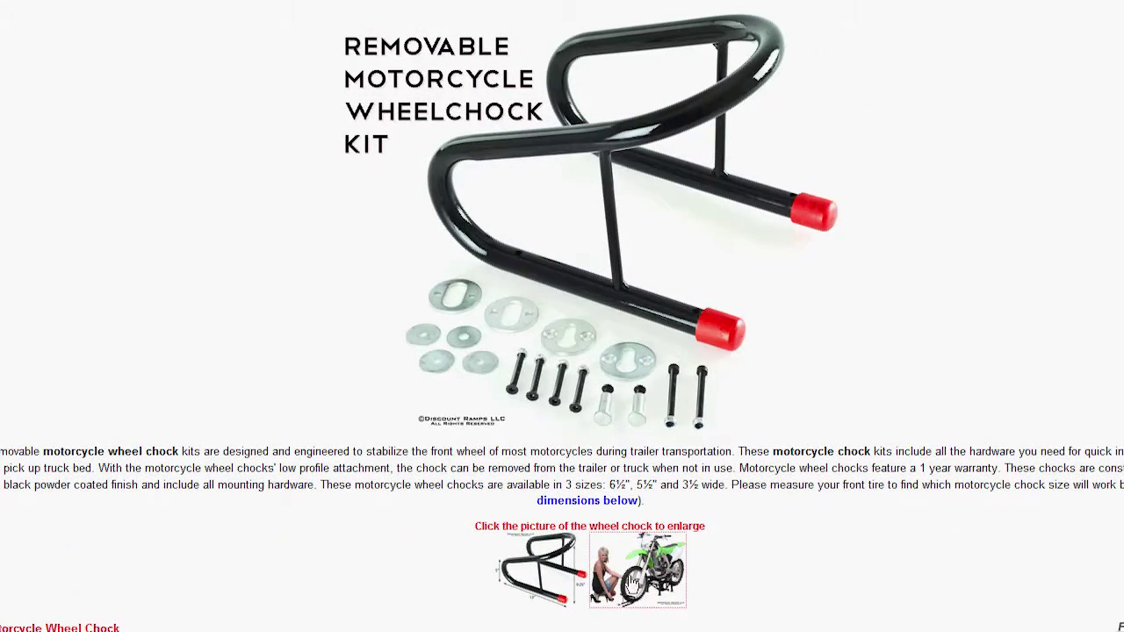
Enlarge the second product thumbnail to show the woman-and-bike photo as image 2 of 2.
click(630, 583)
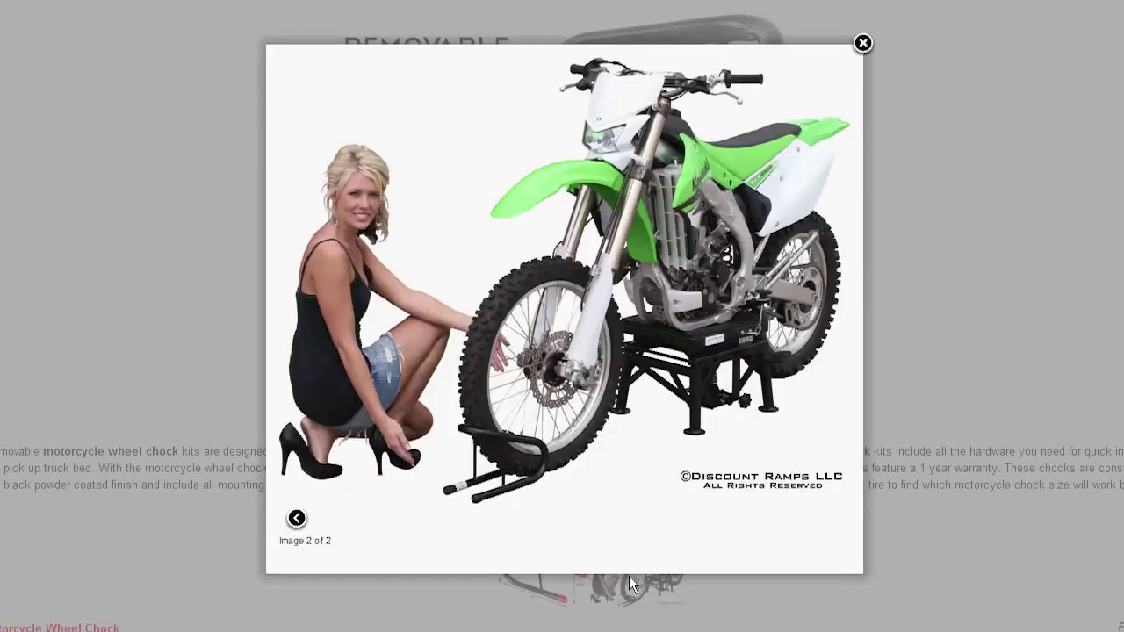